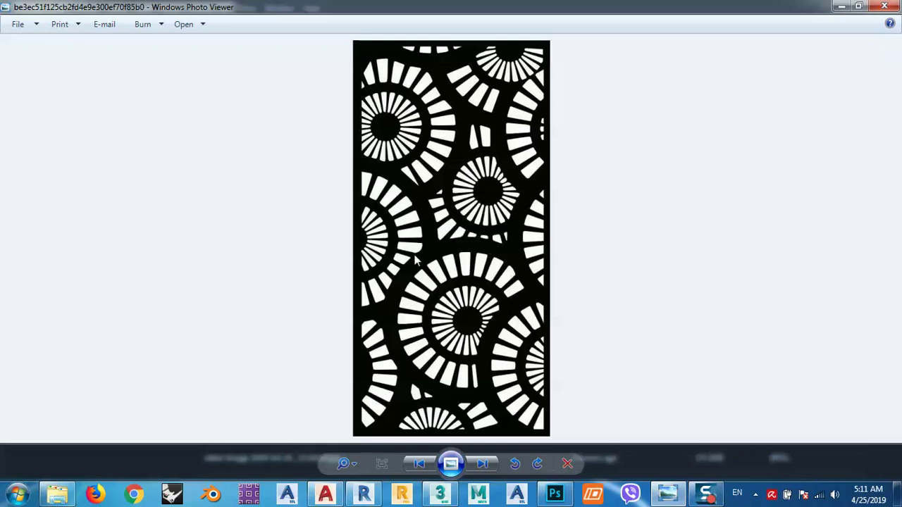
Step: Browse through the black-and-white panel pattern images and return to the overlapping circles design
click(482, 465)
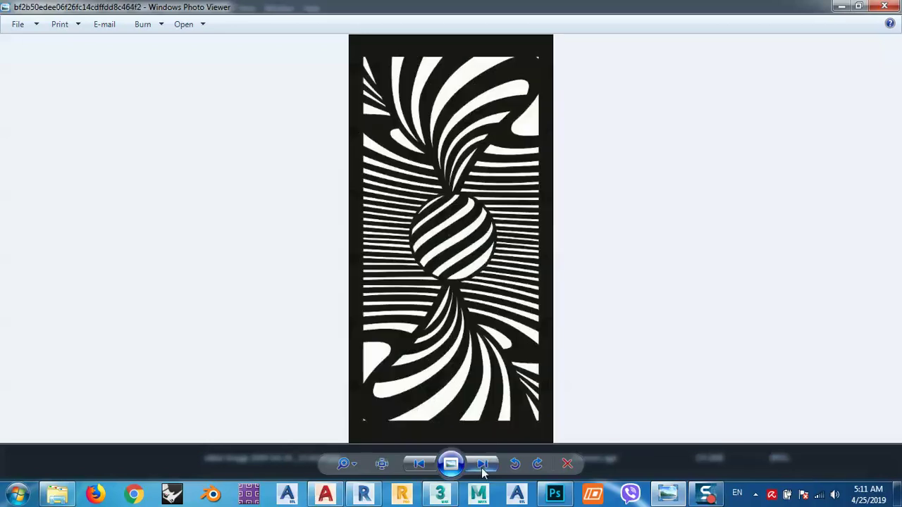
click(482, 465)
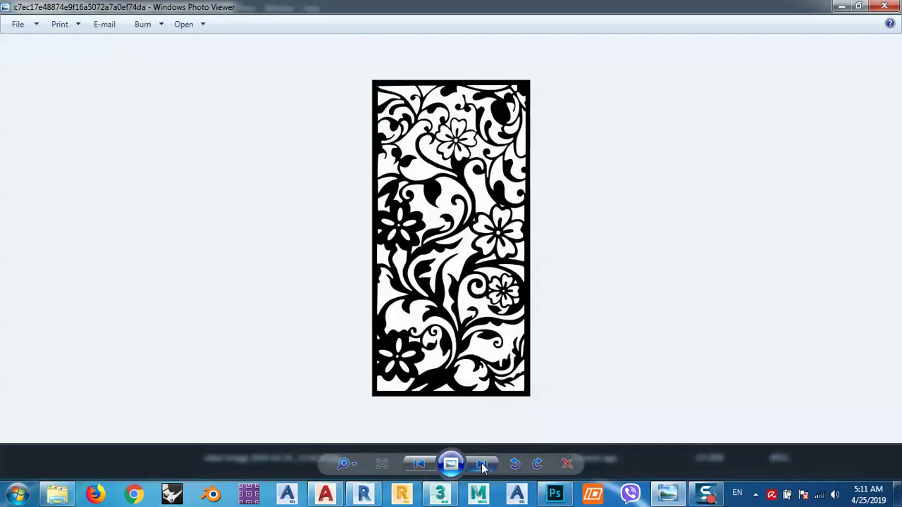
click(481, 463)
click(421, 464)
click(421, 463)
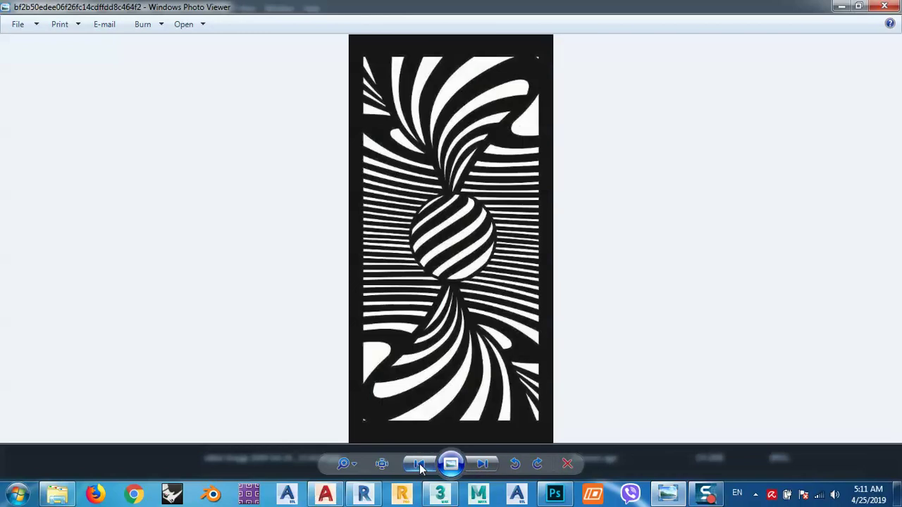
click(419, 463)
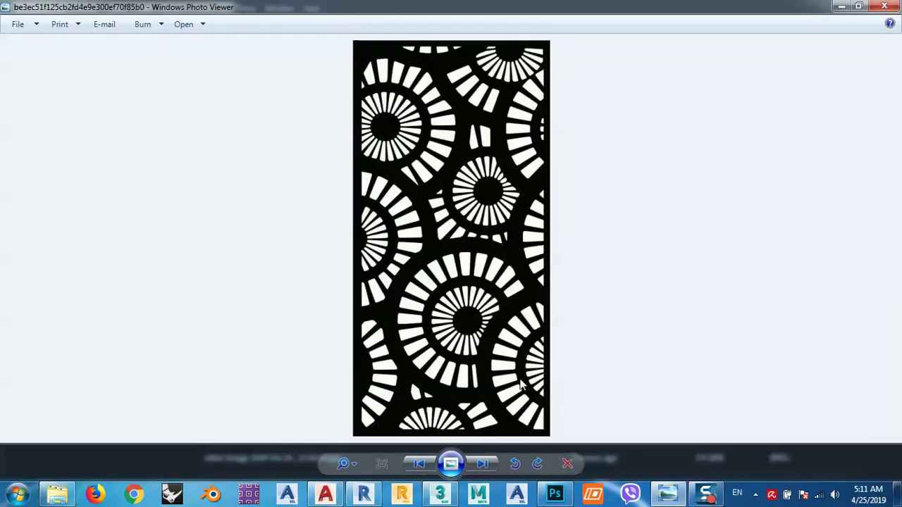
Step: Switch to Photoshop and open the circle pattern image be3ec51f125cb2fd4e9e300ef70f85b0 from the cnc folder
click(554, 493)
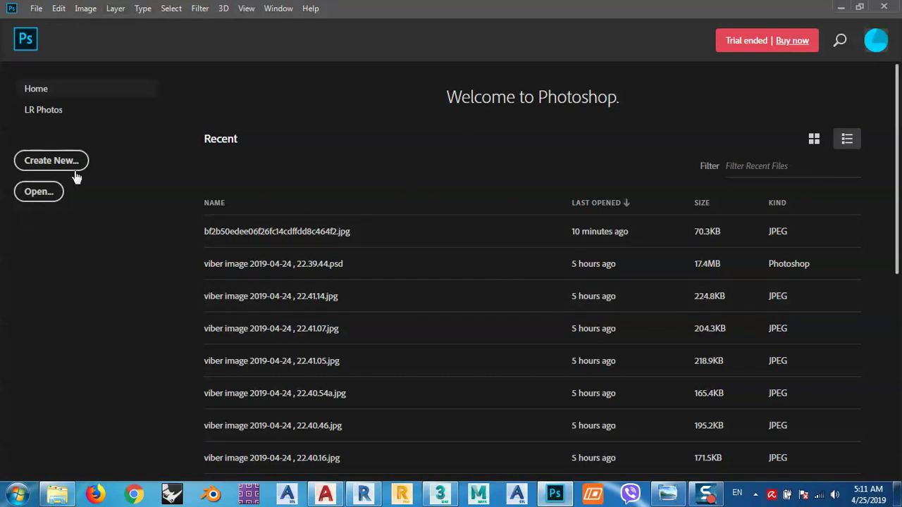
click(38, 196)
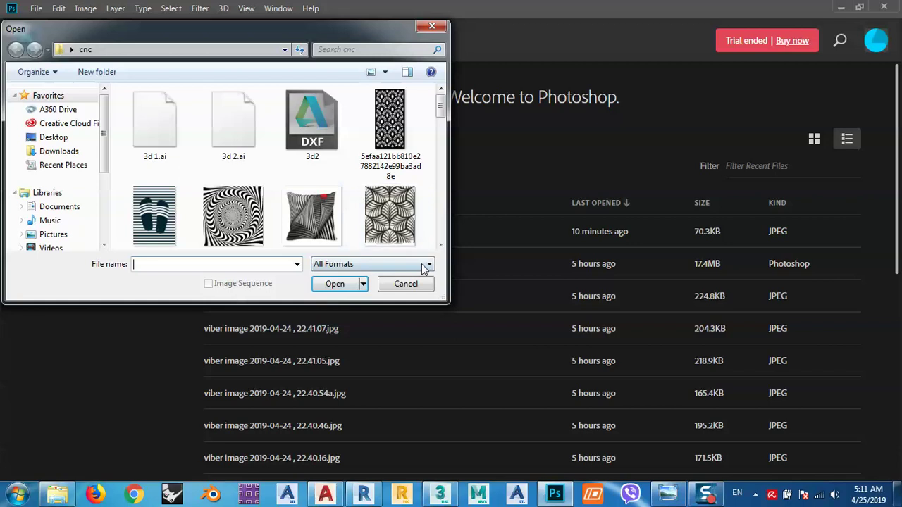
click(441, 245)
click(441, 245)
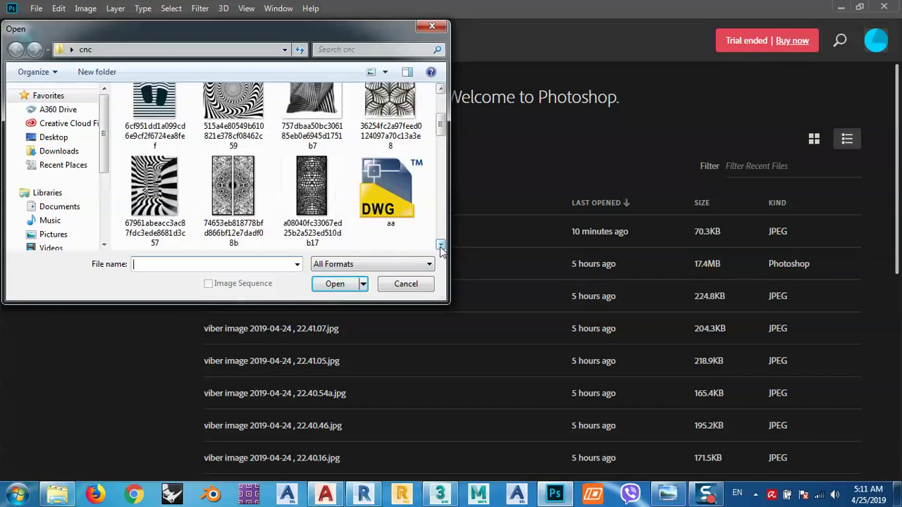
click(441, 245)
click(440, 245)
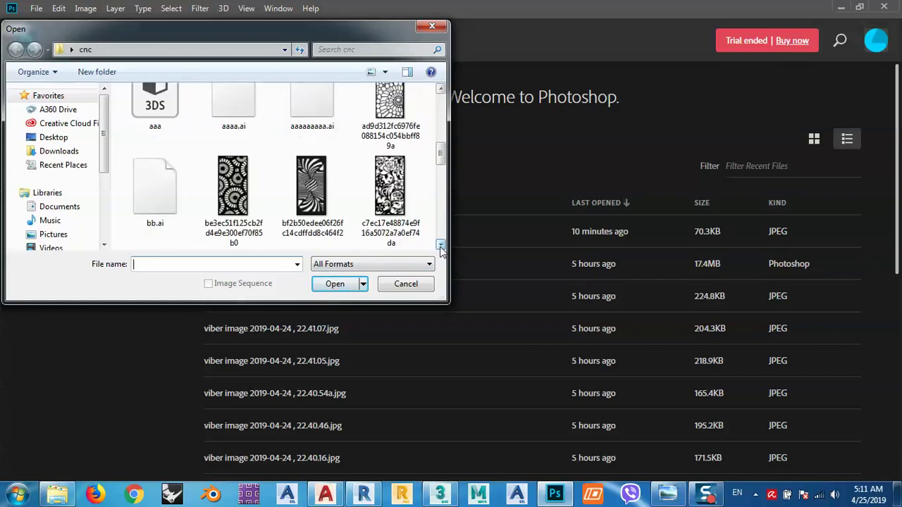
click(235, 194)
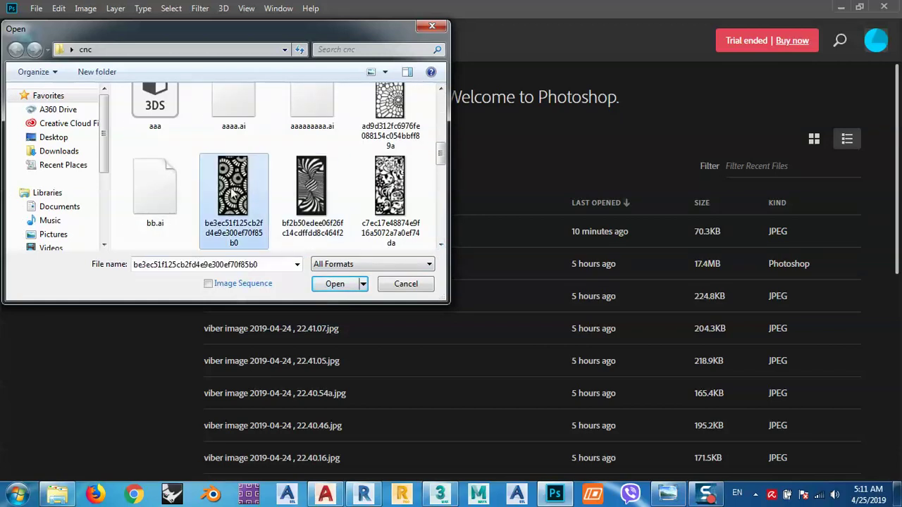
double_click(234, 193)
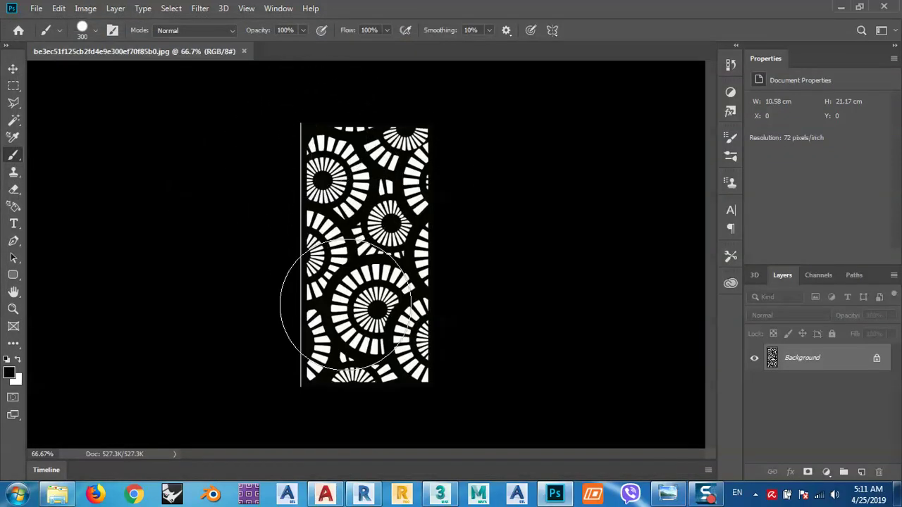
Step: Unlock the background layer and select the black areas of the pattern using Color Range with a fuzziness of 200
click(878, 360)
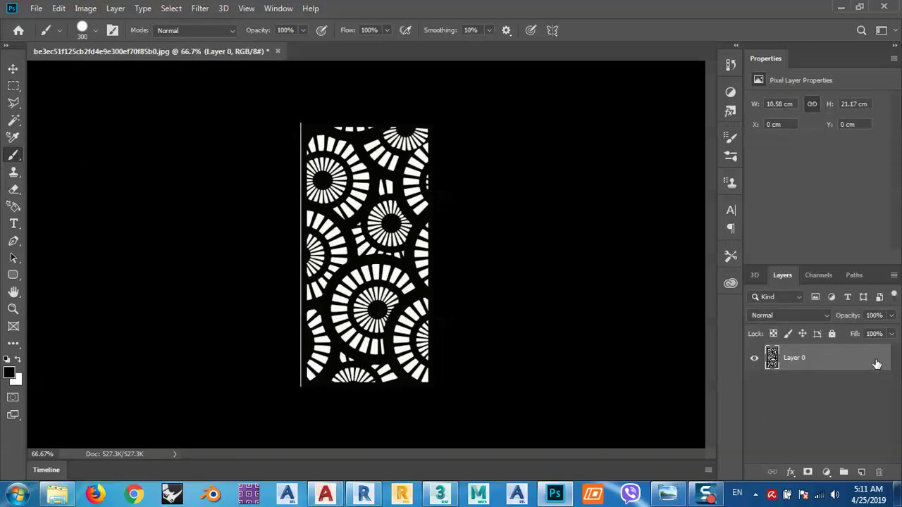
click(172, 8)
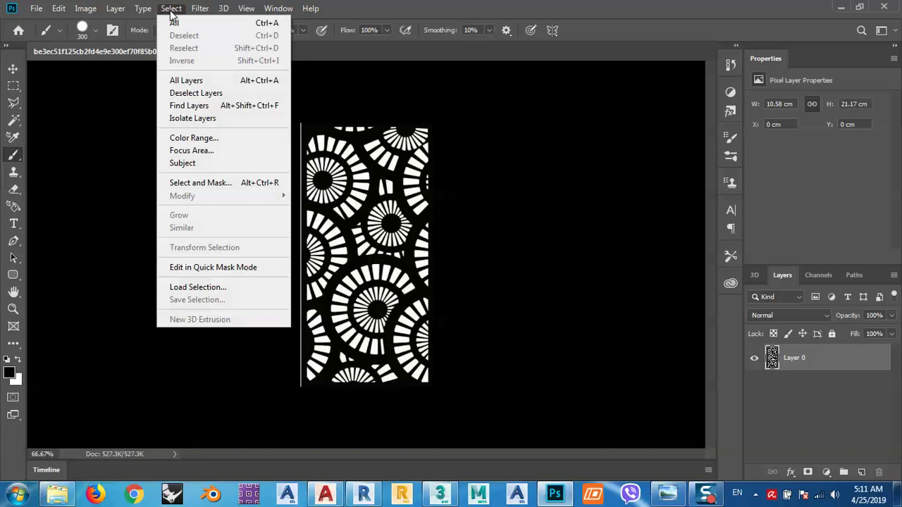
click(191, 139)
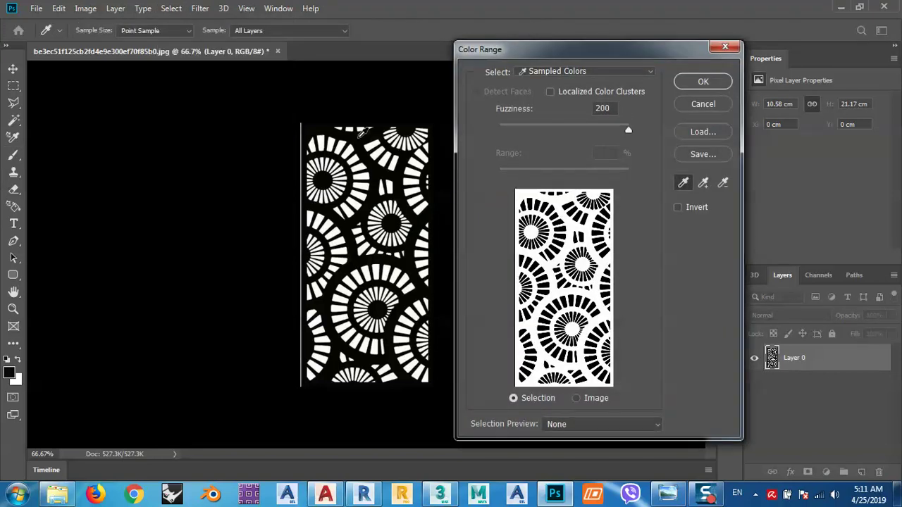
click(693, 82)
key(b)
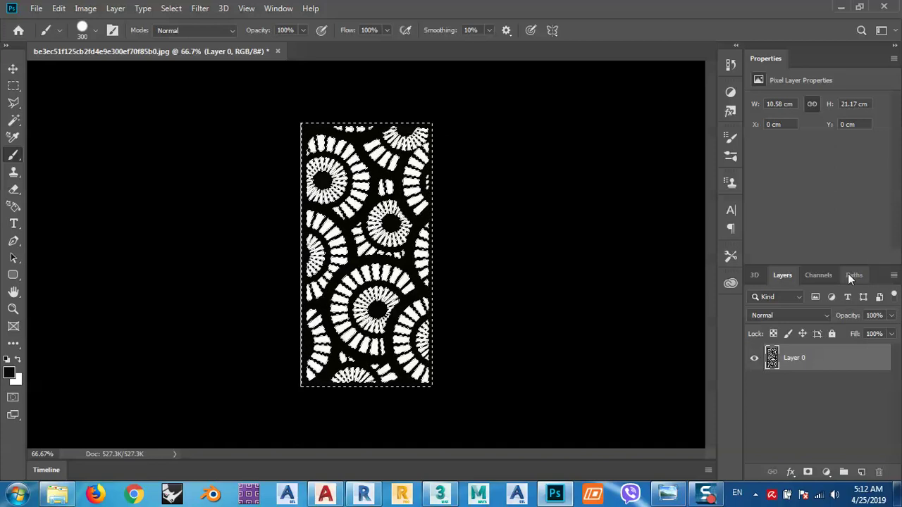
Step: Convert the active pattern selection into a work path
click(278, 9)
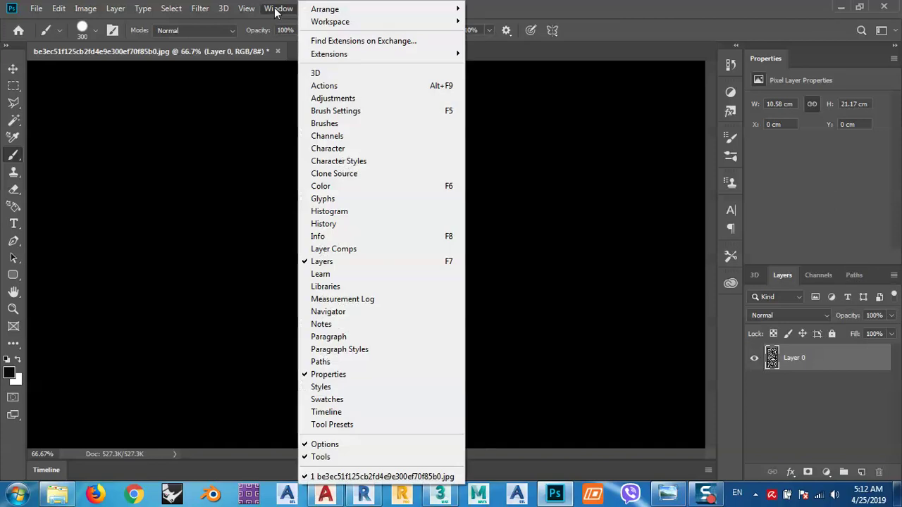
click(321, 362)
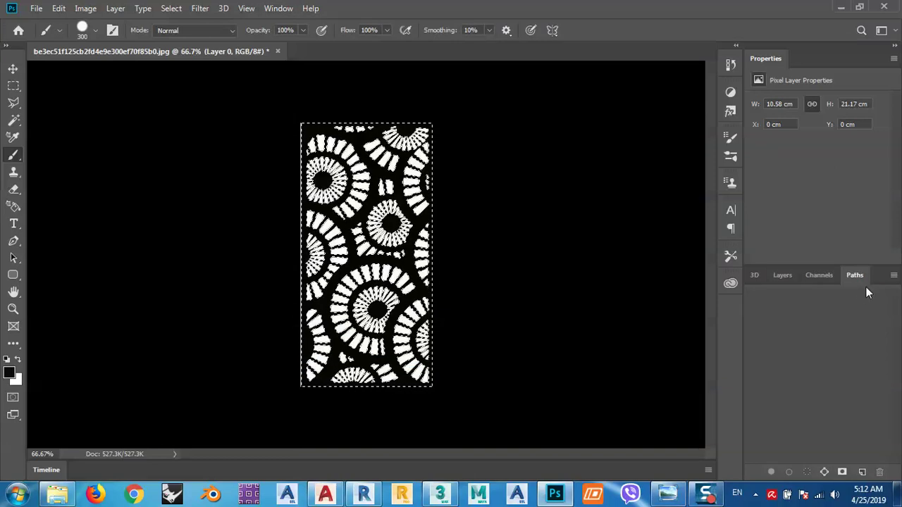
click(246, 9)
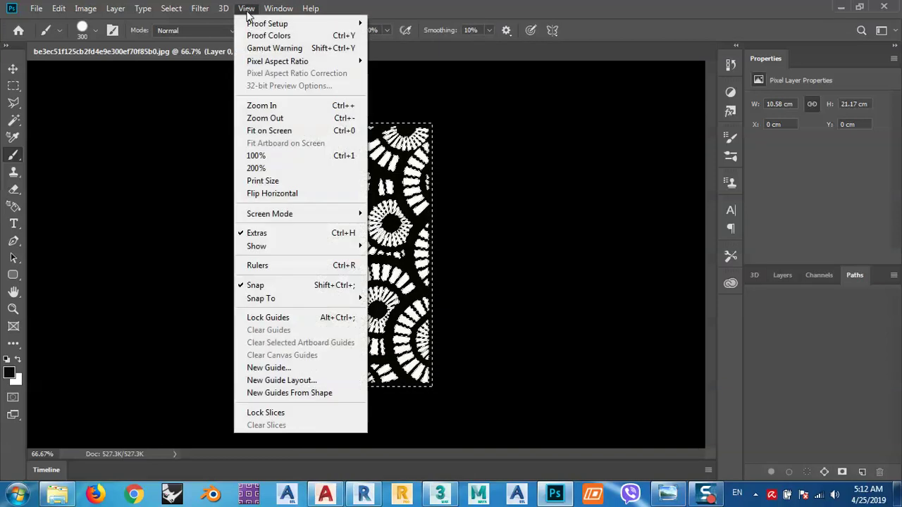
mouse_move(278, 8)
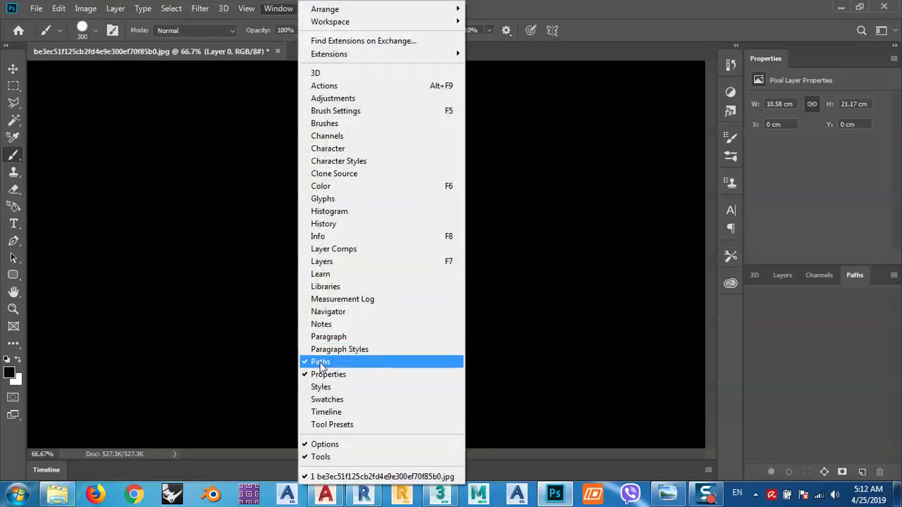
click(858, 278)
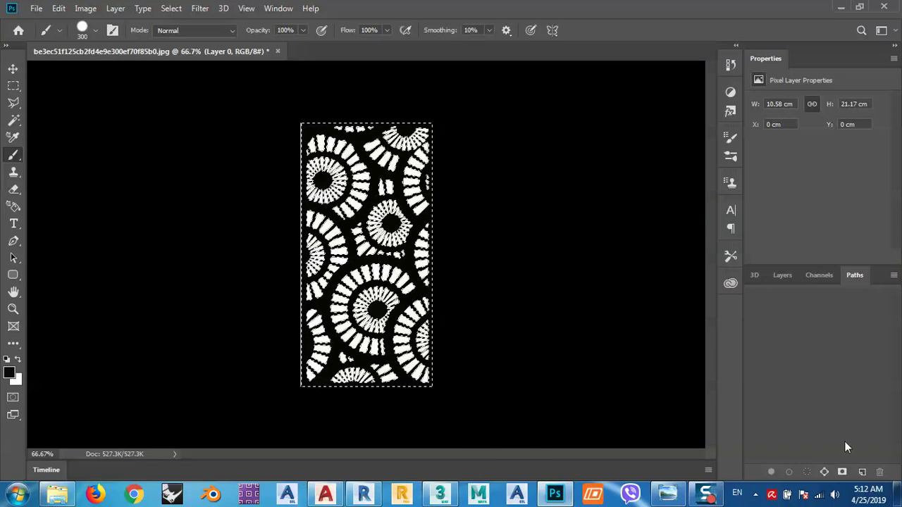
click(823, 474)
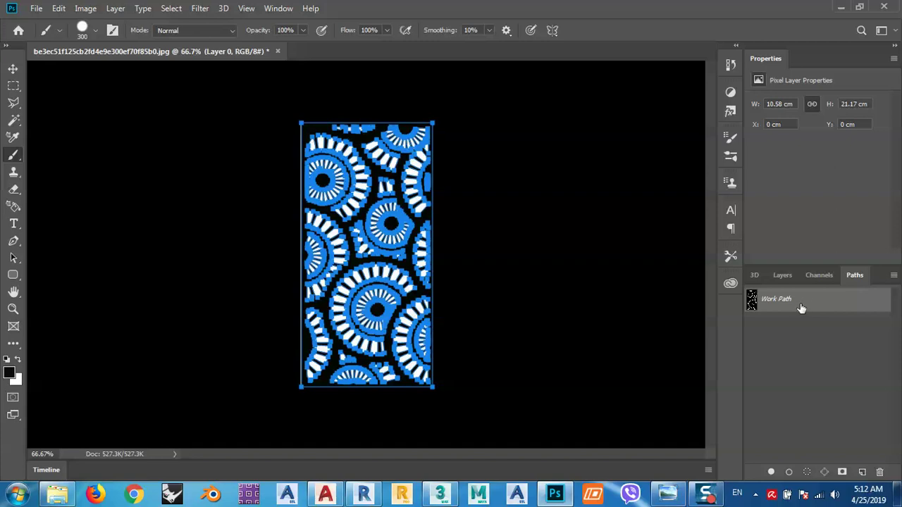
Step: Export the work path to an Illustrator file named "youtube tutorial" in the cnc folder
click(39, 10)
mouse_move(88, 191)
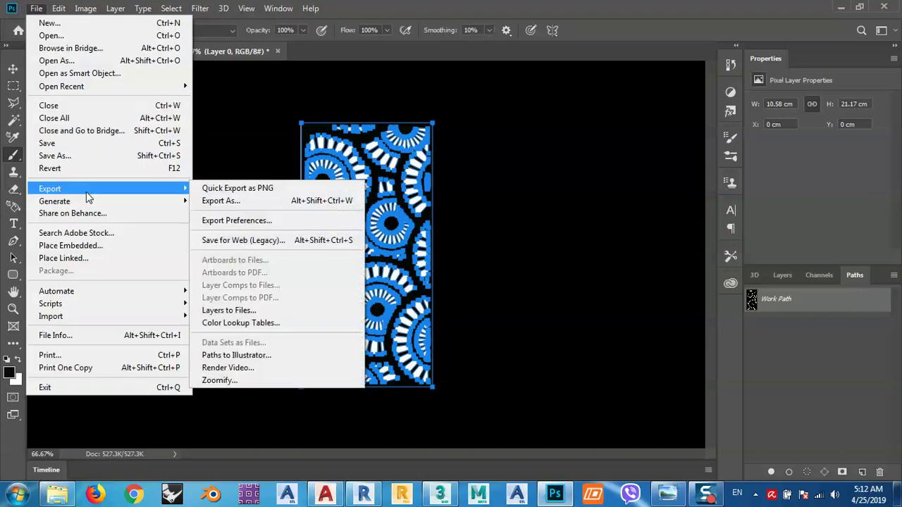
click(225, 358)
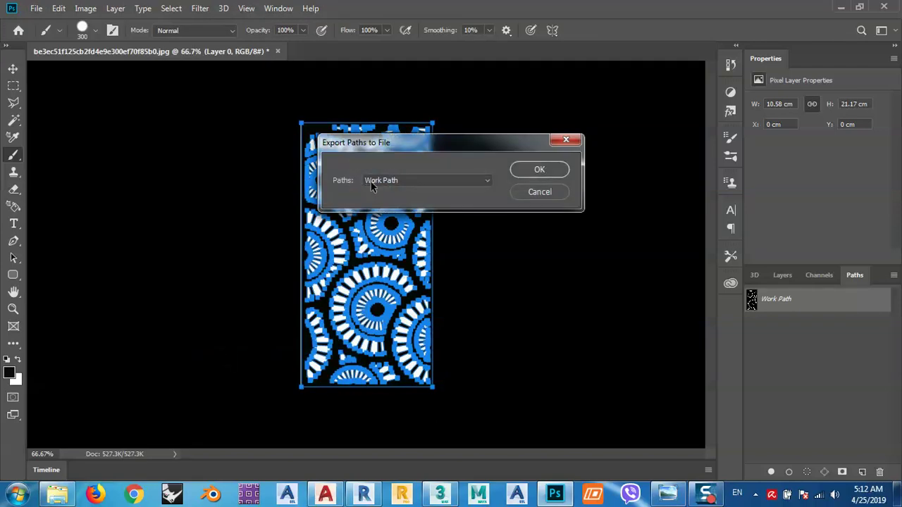
click(550, 174)
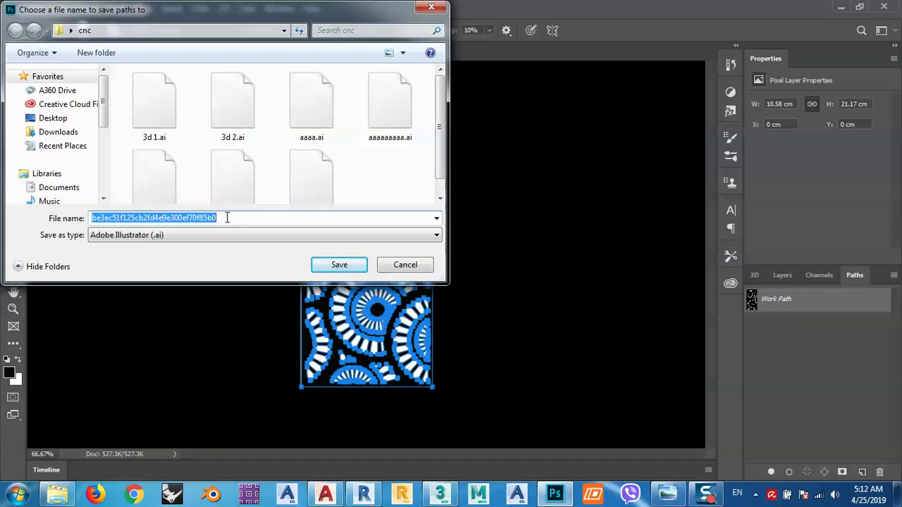
text(youtube tu)
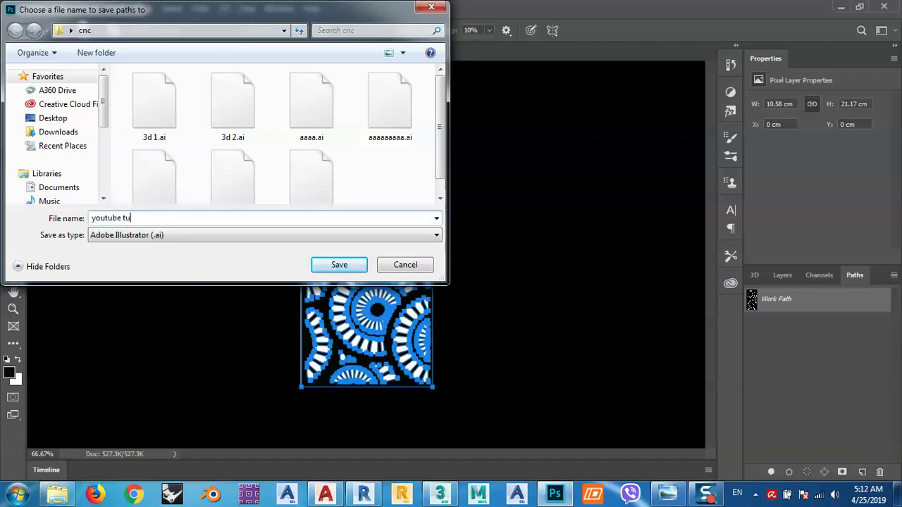
text(torial)
click(341, 263)
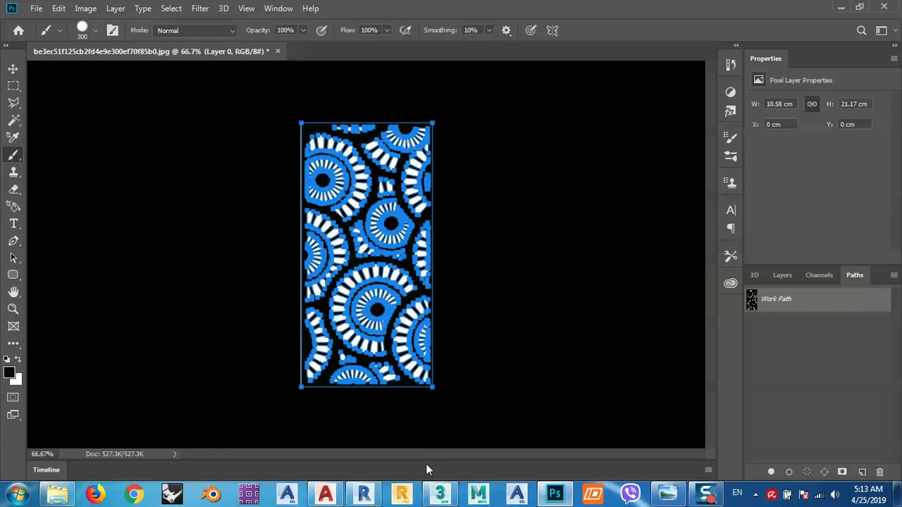
Step: Switch to 3ds Max and choose youtube tutorial.ai from the cnc folder as the file to import
mouse_move(440, 497)
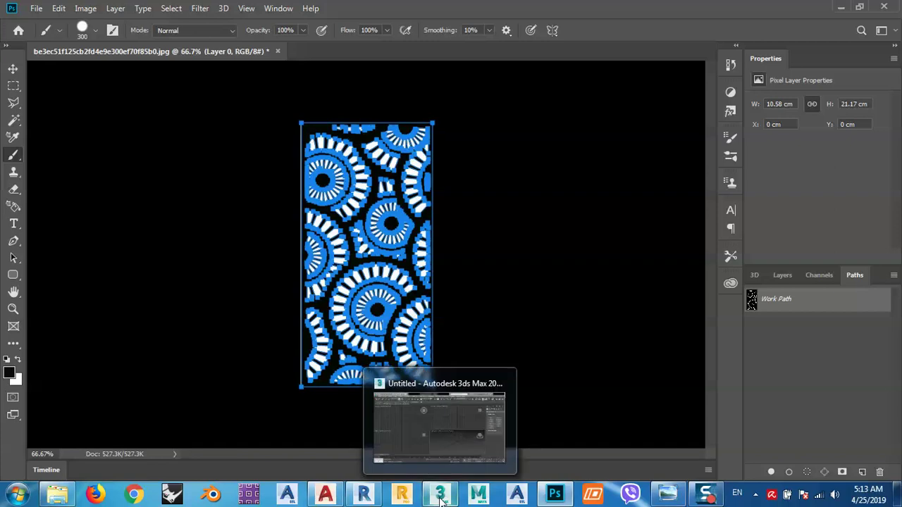
click(392, 434)
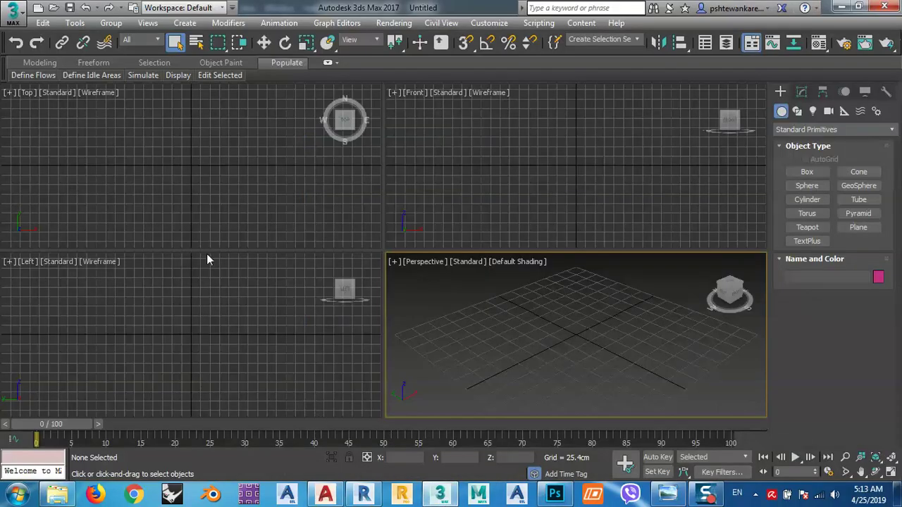
click(9, 14)
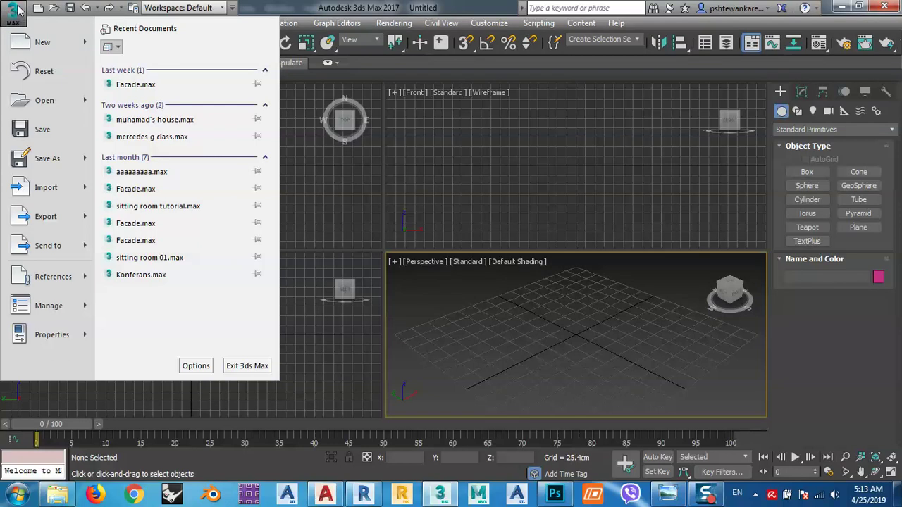
mouse_move(55, 197)
click(144, 66)
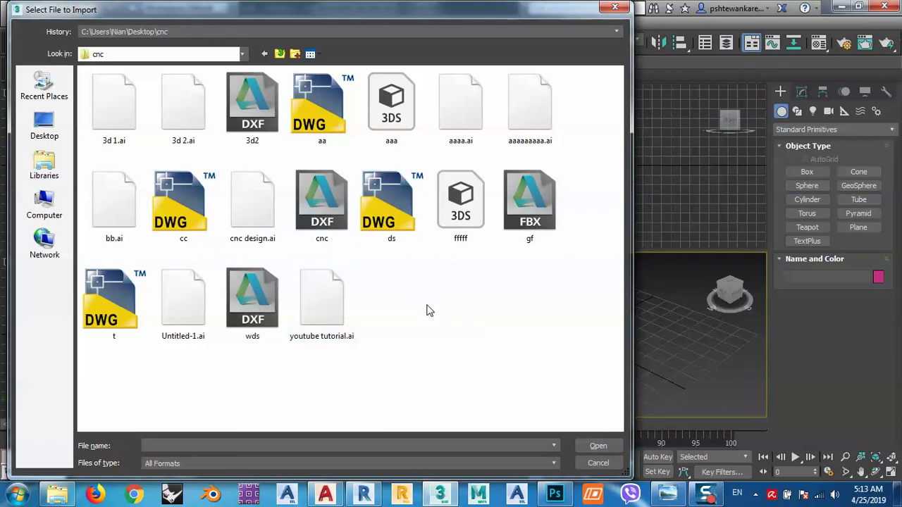
click(323, 339)
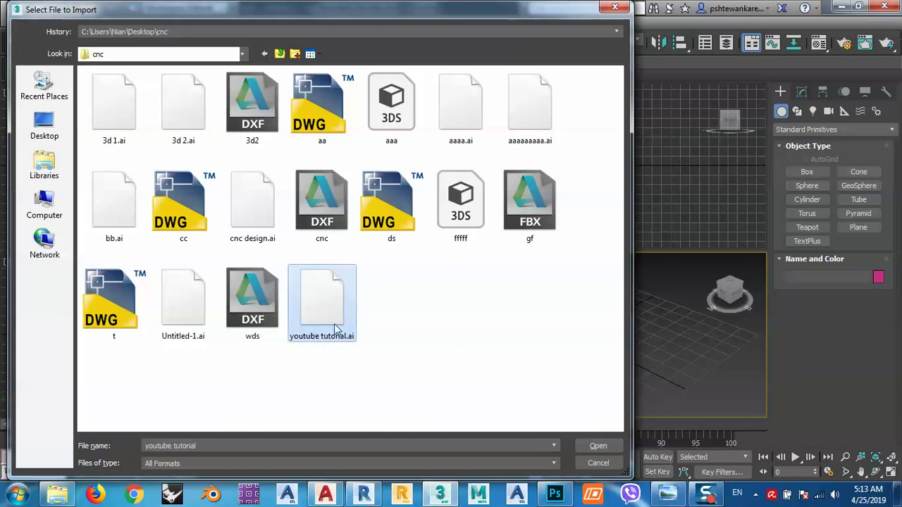
click(598, 446)
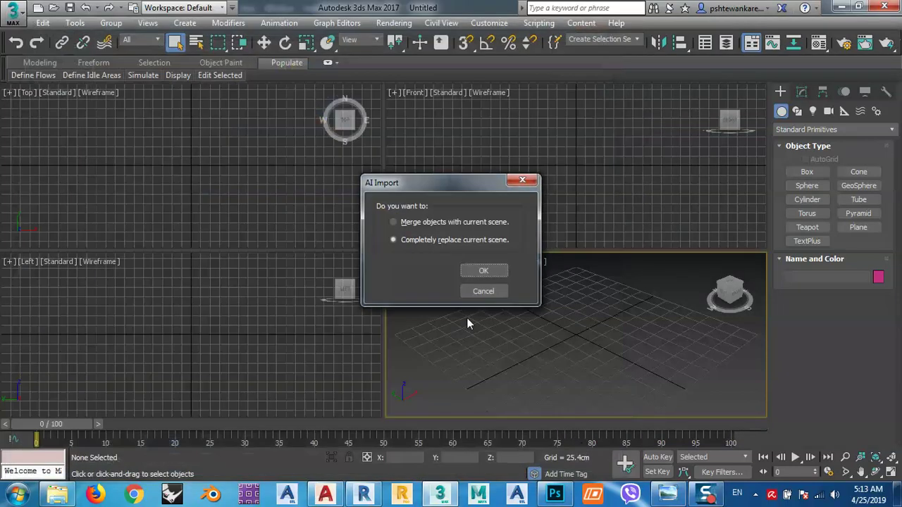
Step: Merge the Illustrator paths with the current scene, importing the shapes as a single object
click(409, 224)
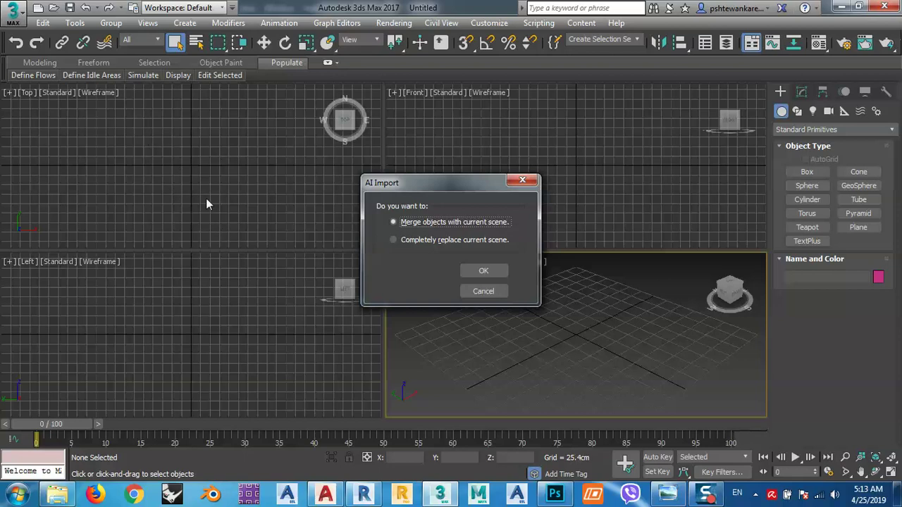
click(484, 274)
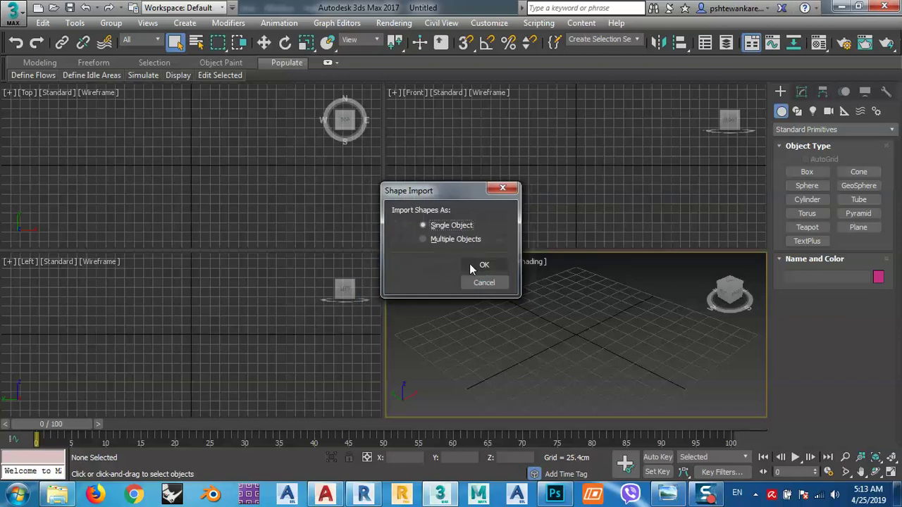
drag(444, 197, 480, 185)
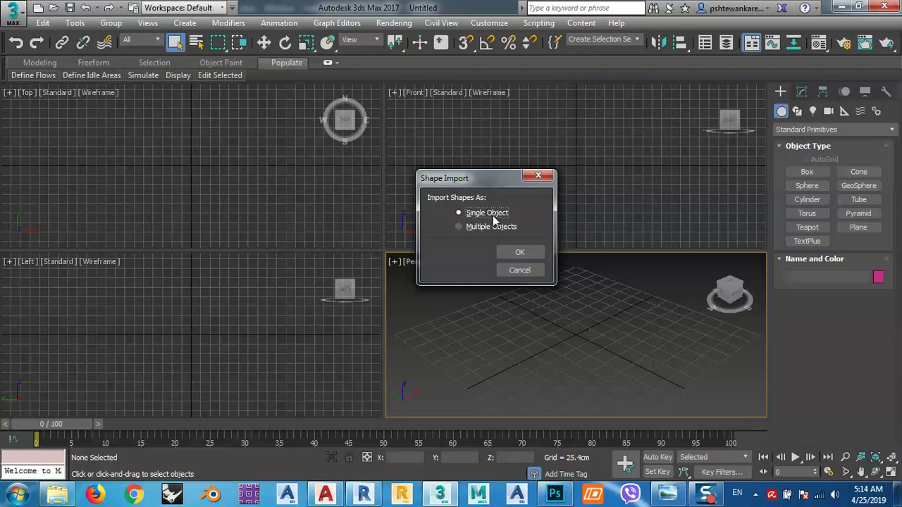
click(519, 253)
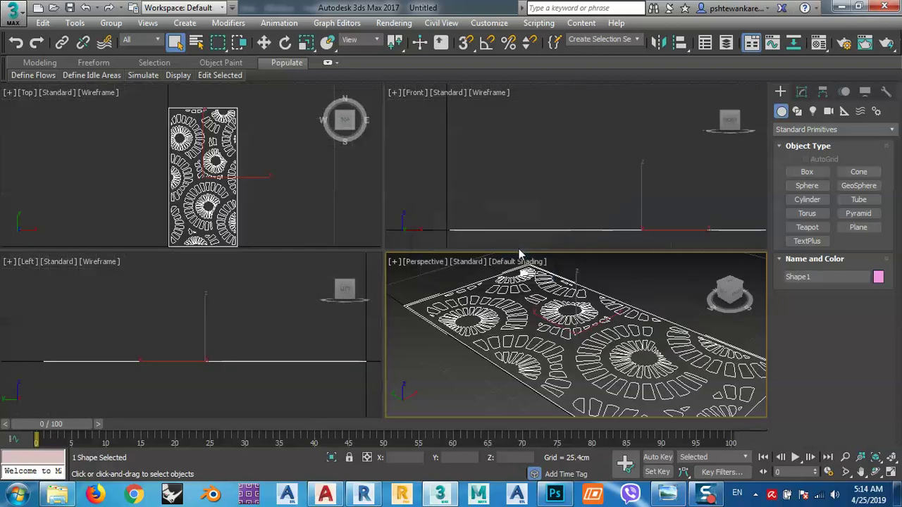
Step: Check the imported pattern's outlines in the Top view and select the pattern shape
click(268, 206)
scroll(212, 117, up, 5)
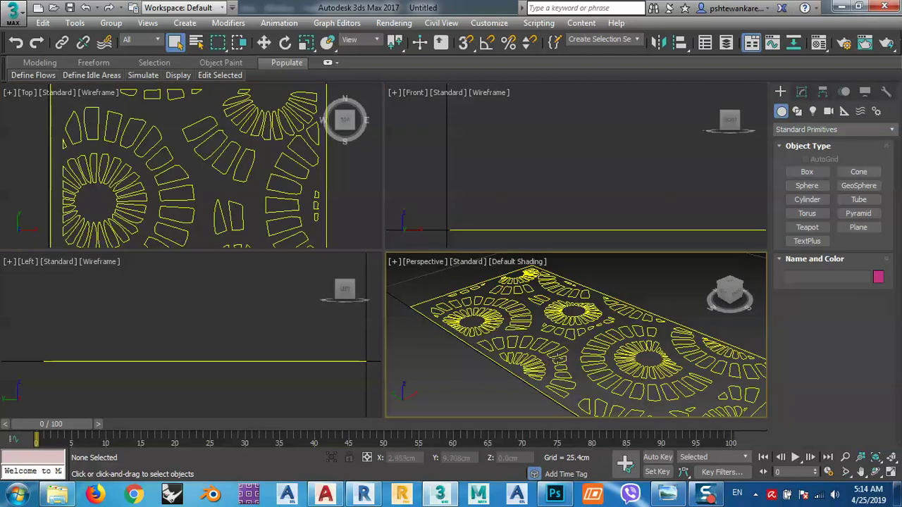
scroll(546, 361, down, 3)
scroll(209, 175, down, 3)
scroll(209, 173, down, 4)
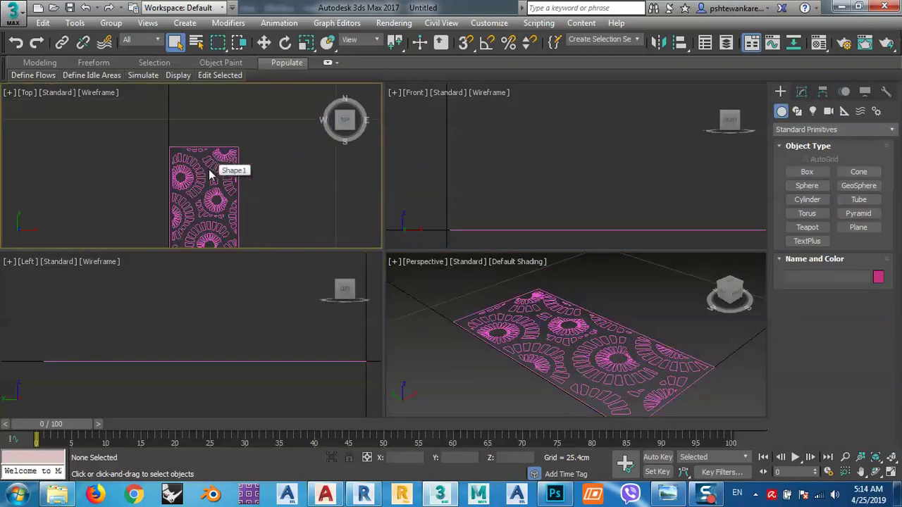
scroll(194, 163, up, 6)
scroll(192, 161, down, 5)
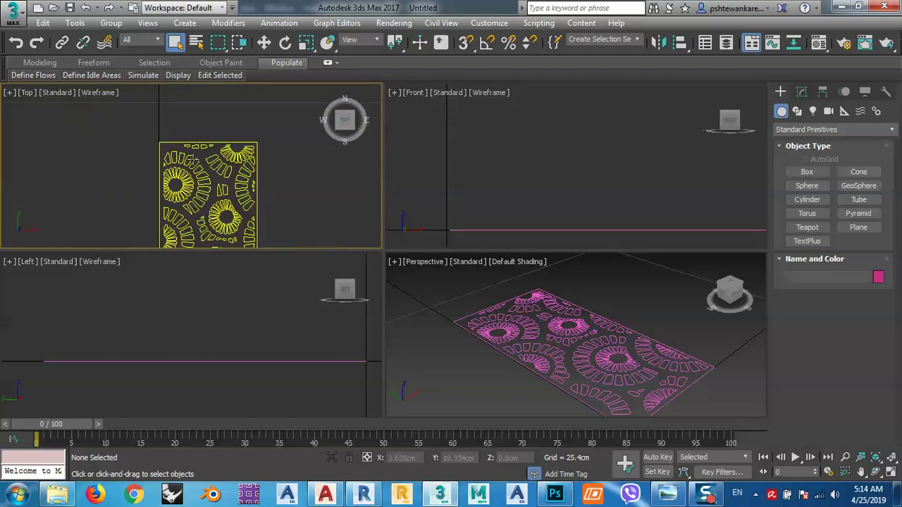
click(193, 161)
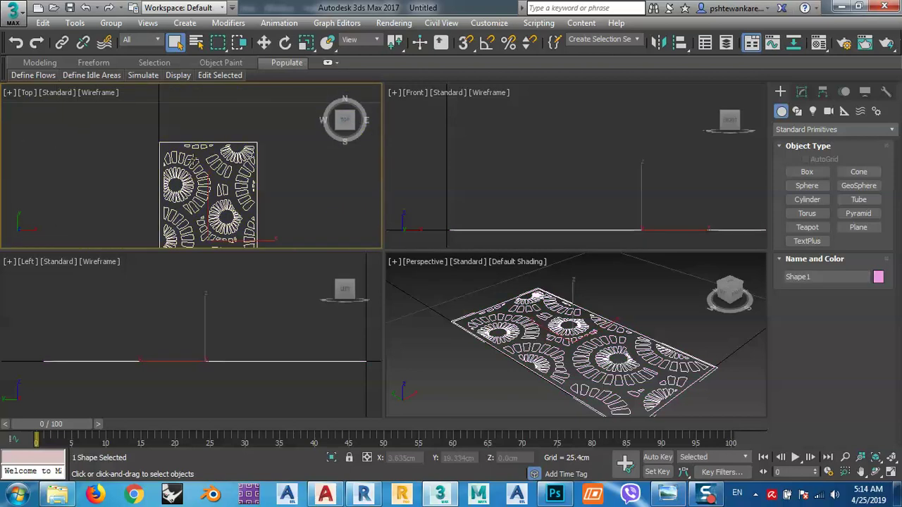
Step: Export only the selected pattern shape as an AutoCAD DWG file named "youtube tutorial" in the cnc folder
click(13, 12)
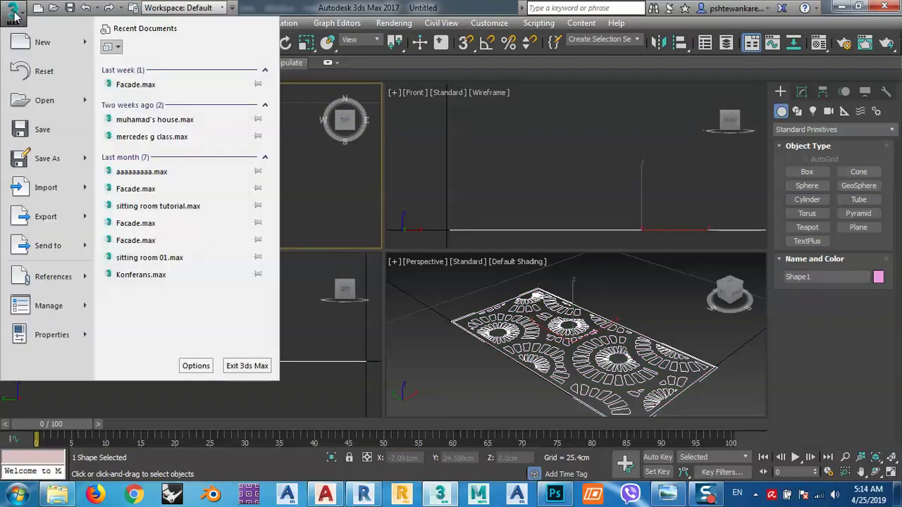
mouse_move(53, 217)
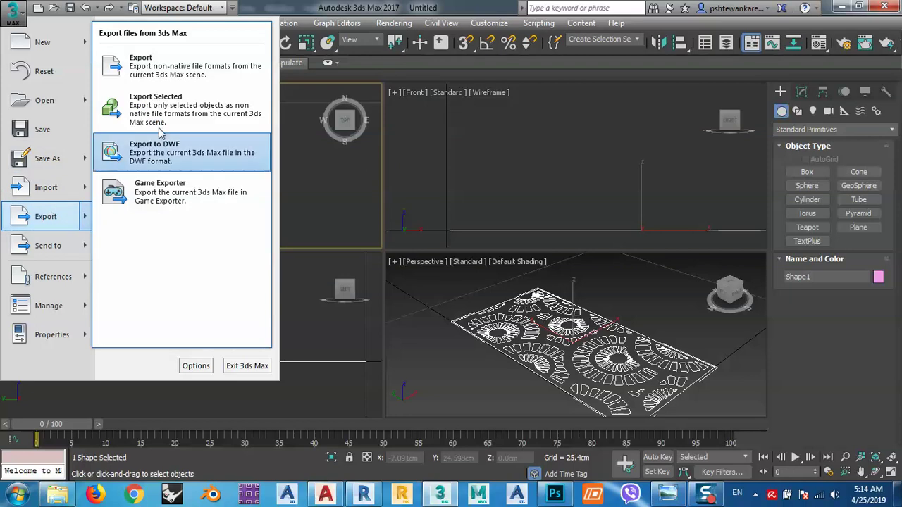
click(158, 103)
click(178, 446)
text(youtube)
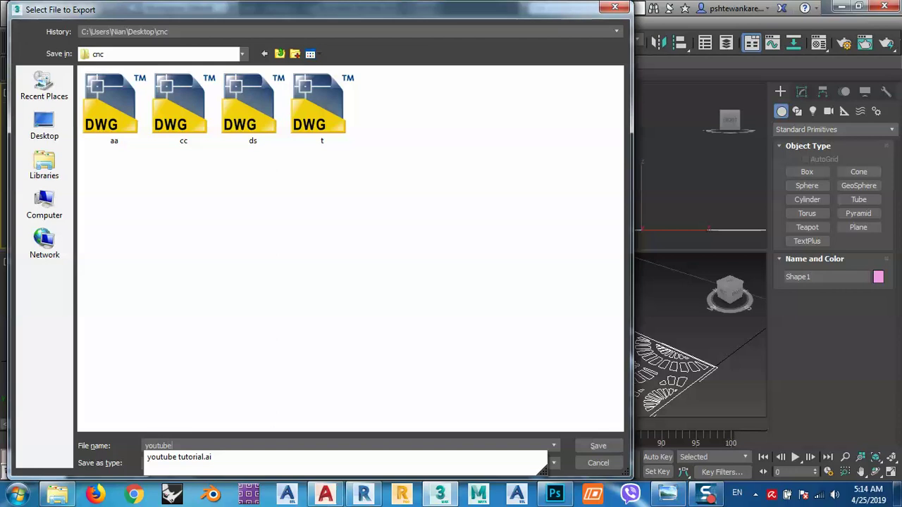
key(Down)
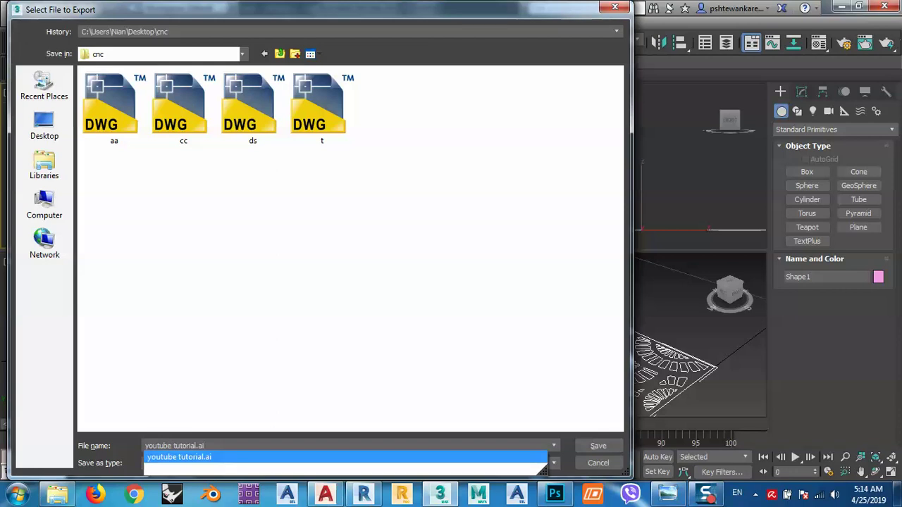
key(BackSpace)
key(BackSpace)
key(BackSpace)
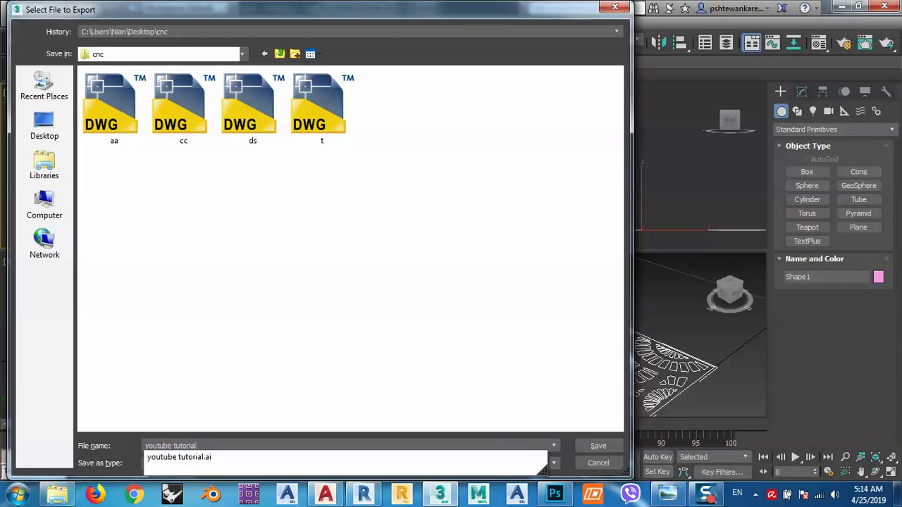
click(277, 339)
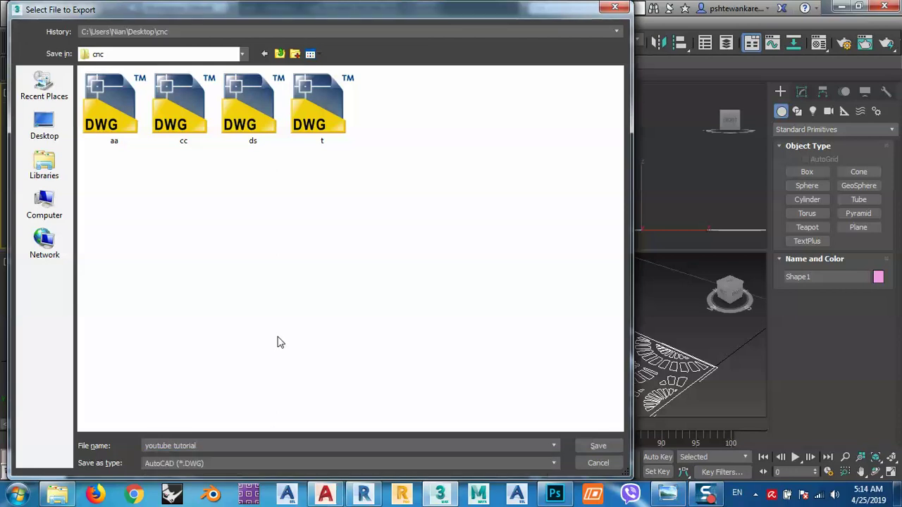
click(598, 446)
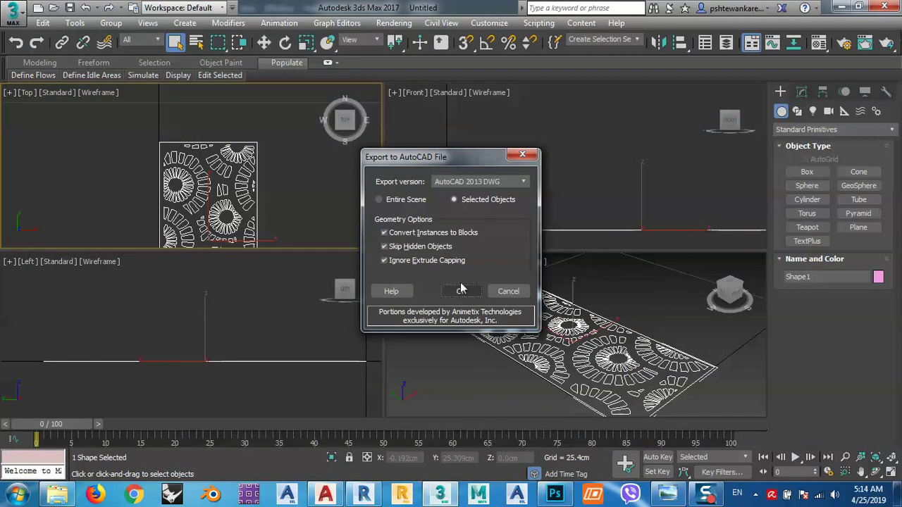
Step: Complete the AutoCAD export of the selected objects with AutoCAD 2013 DWG as the export version
click(465, 181)
click(492, 183)
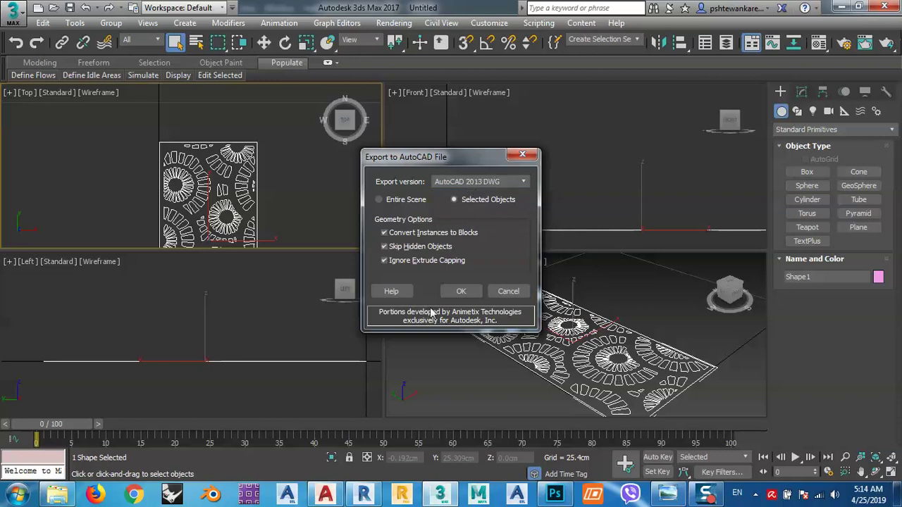
click(460, 292)
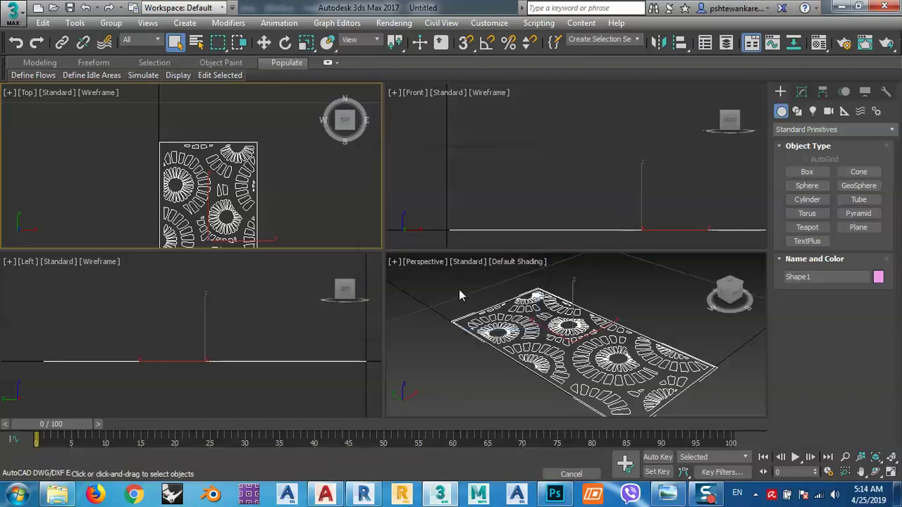
Step: Switch to AutoCAD and open the youtube tutorial drawing from the cnc folder
click(326, 497)
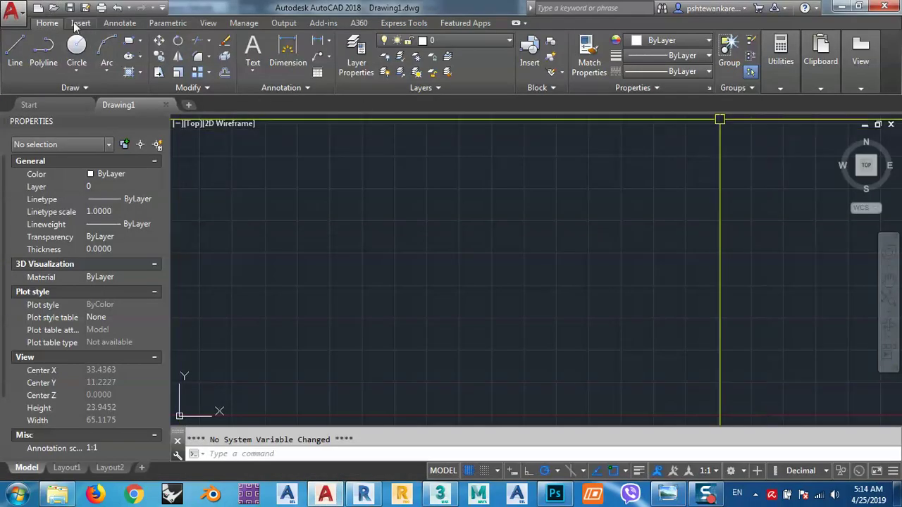
click(54, 7)
click(220, 124)
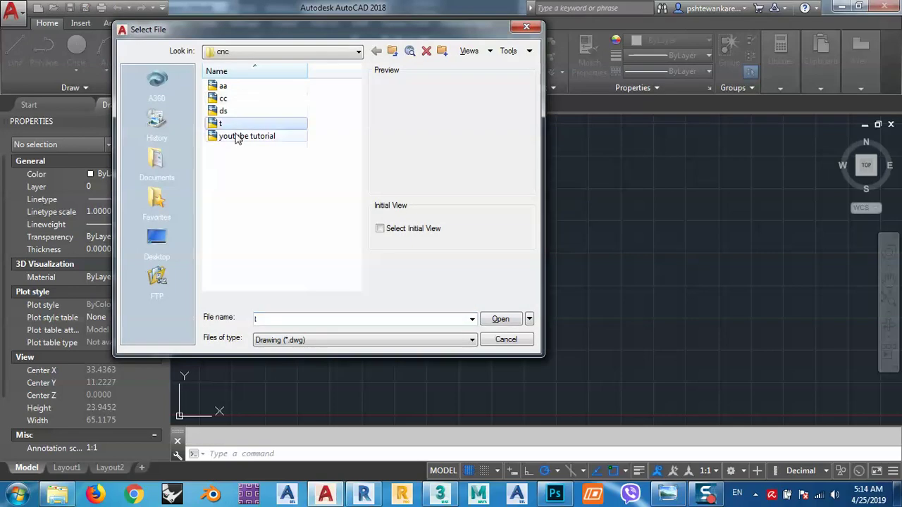
double_click(240, 136)
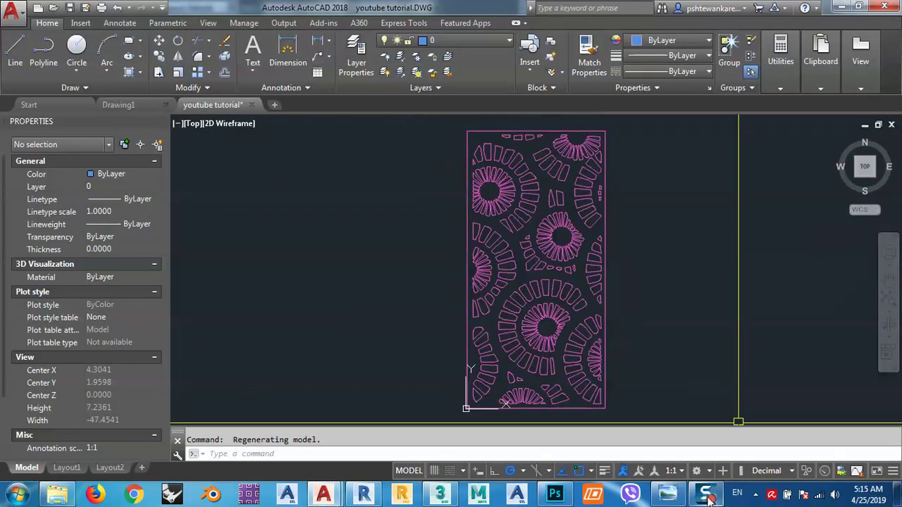
Step: Examine the pattern's outlines in the drawing up close, then as a whole, to judge the quality of the traced curves
scroll(514, 240, up, 7)
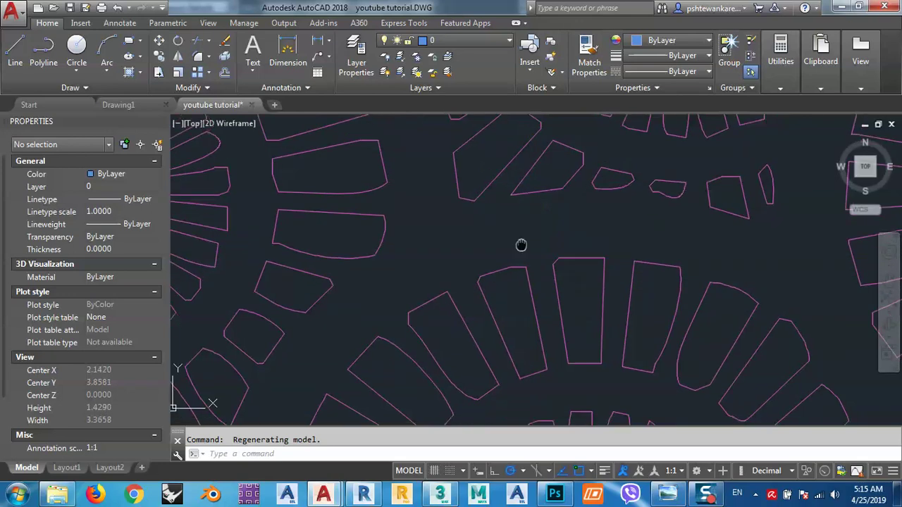
scroll(506, 230, down, 4)
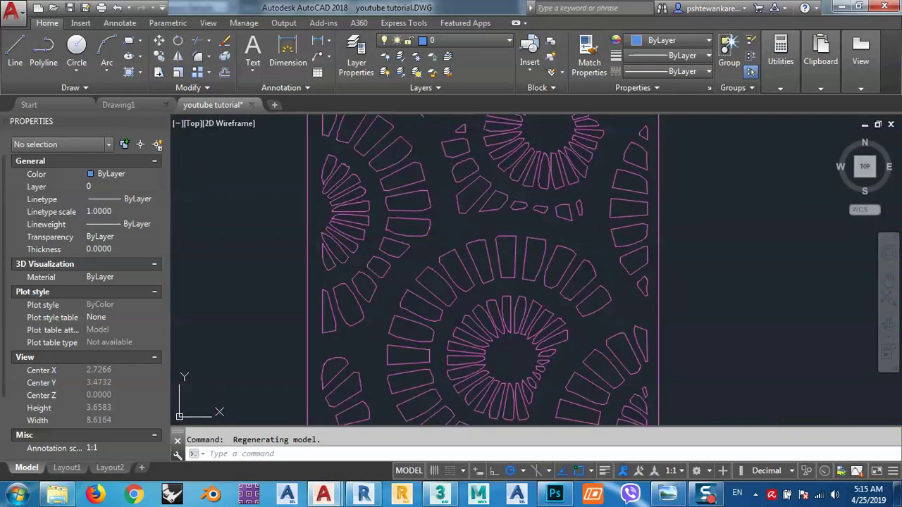
drag(431, 236, 423, 262)
scroll(463, 275, down, 4)
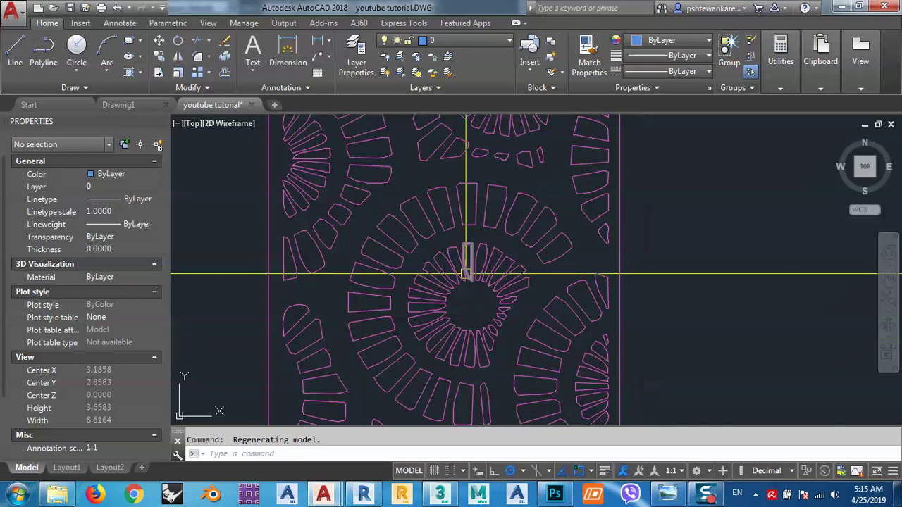
scroll(463, 289, up, 1)
scroll(477, 272, down, 1)
scroll(413, 204, up, 4)
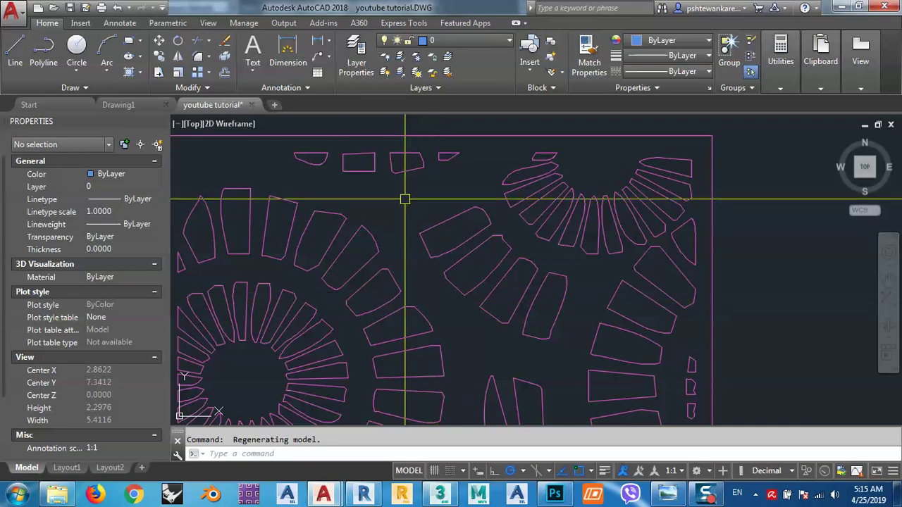
scroll(405, 199, down, 4)
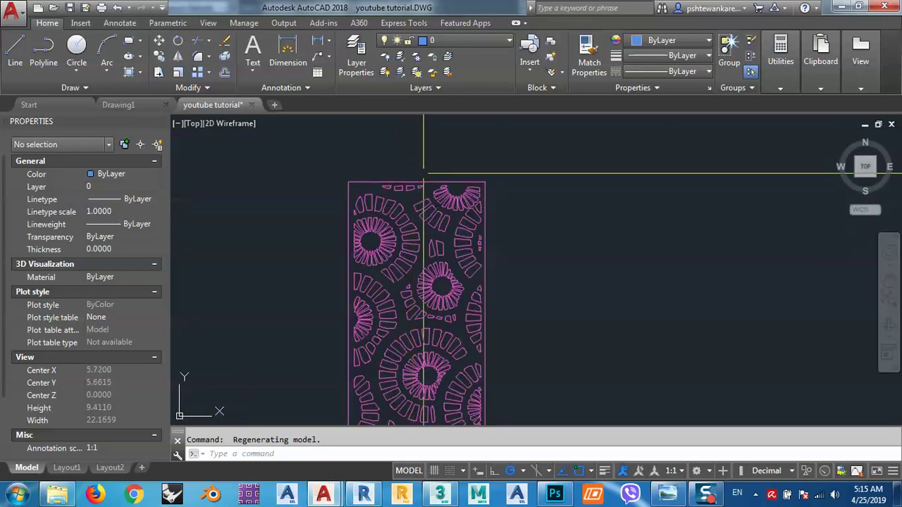
scroll(395, 246, up, 2)
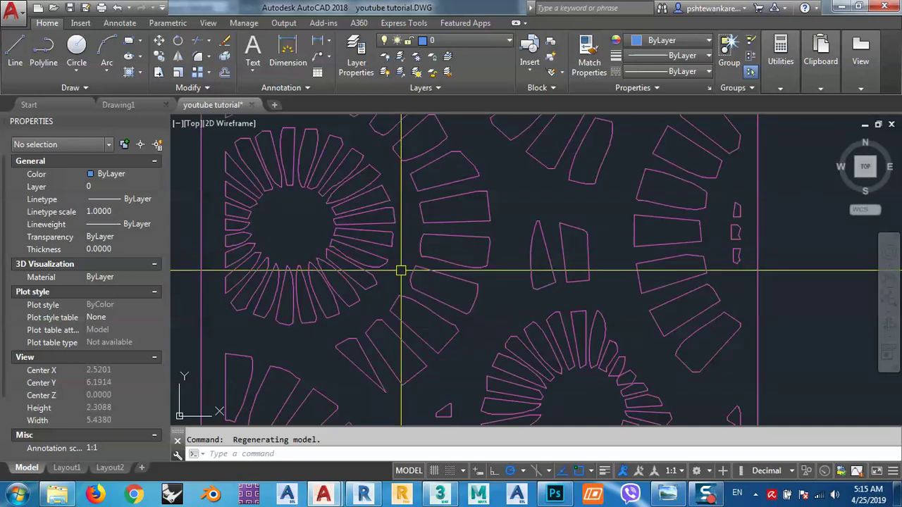
middle_click(402, 251)
middle_click(402, 251)
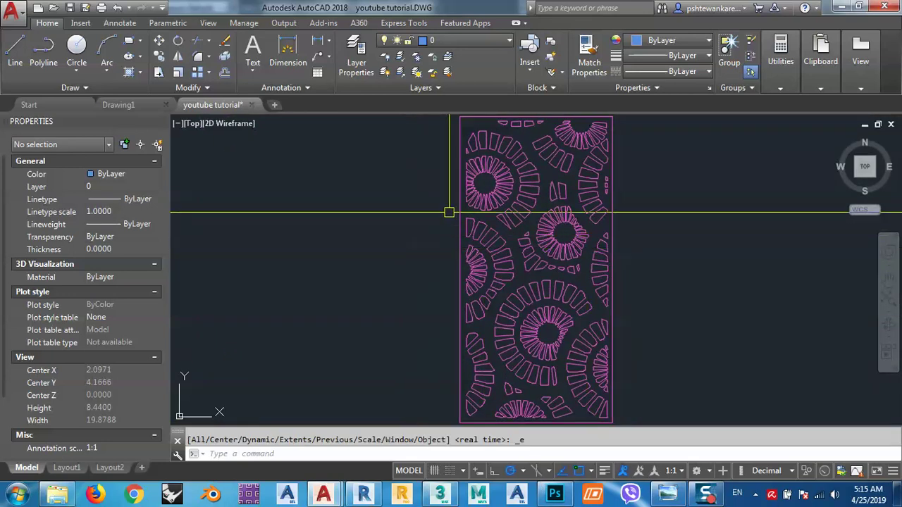
Step: Close the youtube tutorial drawing and switch to Photoshop with the pattern image
click(252, 106)
click(514, 276)
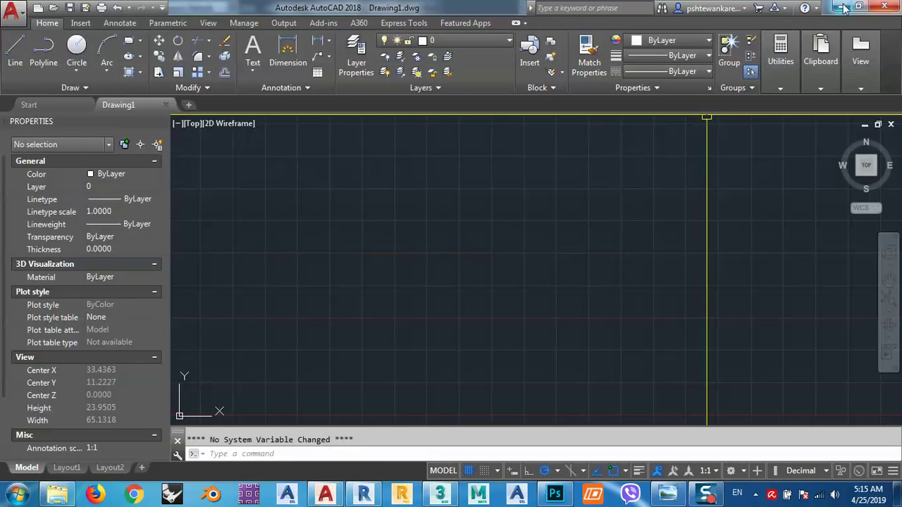
click(556, 495)
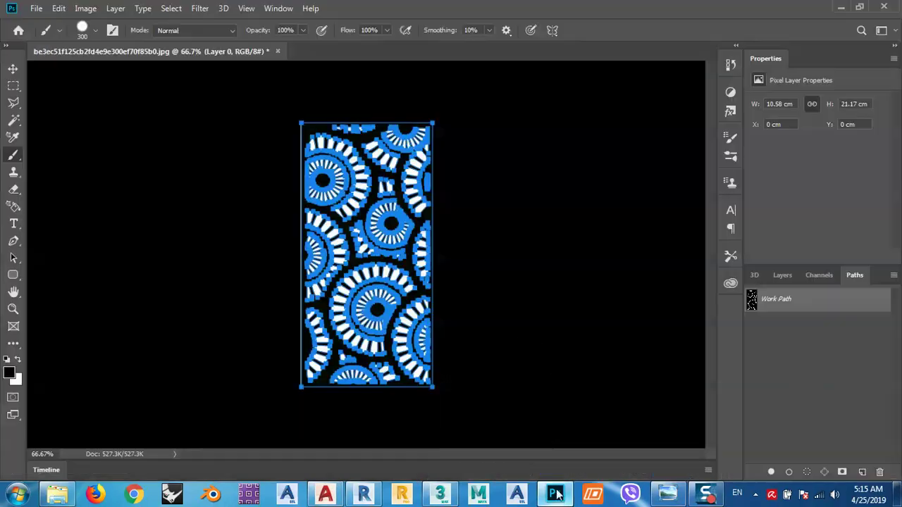
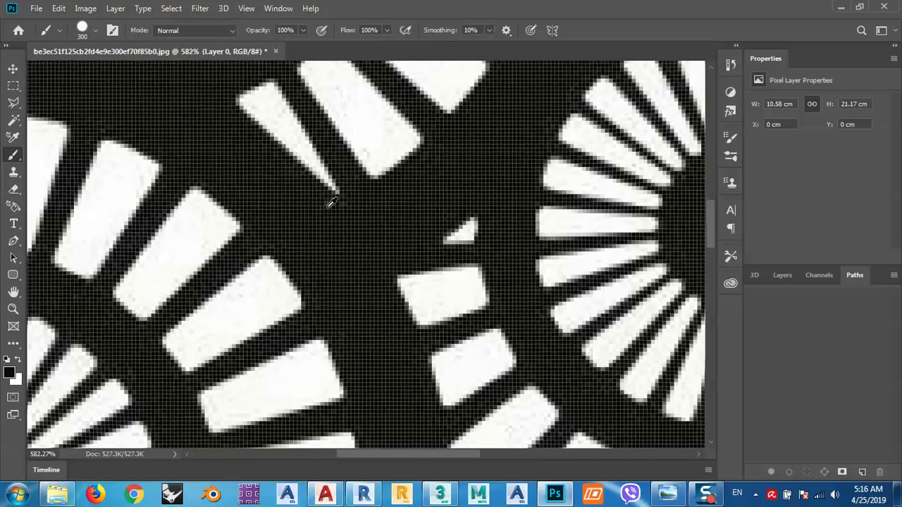
Step: Select the black areas of Layer 0 with Color Range, using sampled colors and a fuzziness of 200
scroll(331, 203, down, 2)
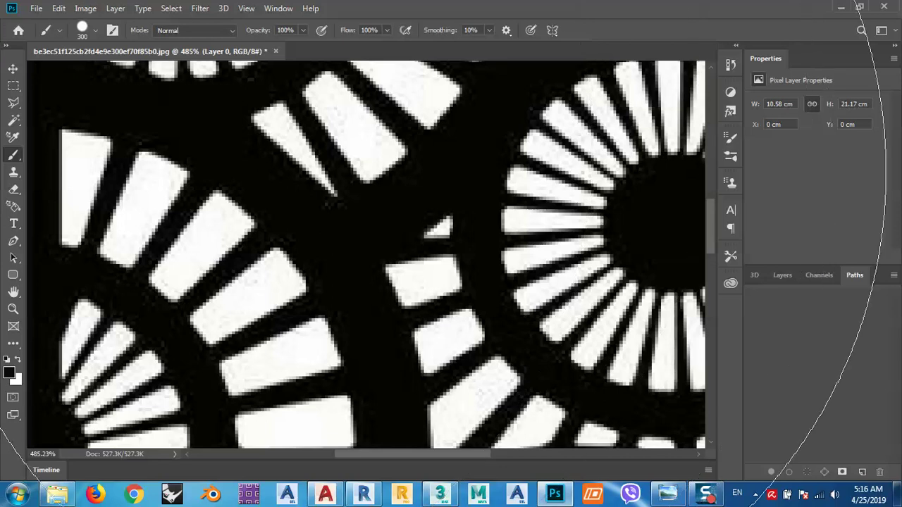
click(782, 276)
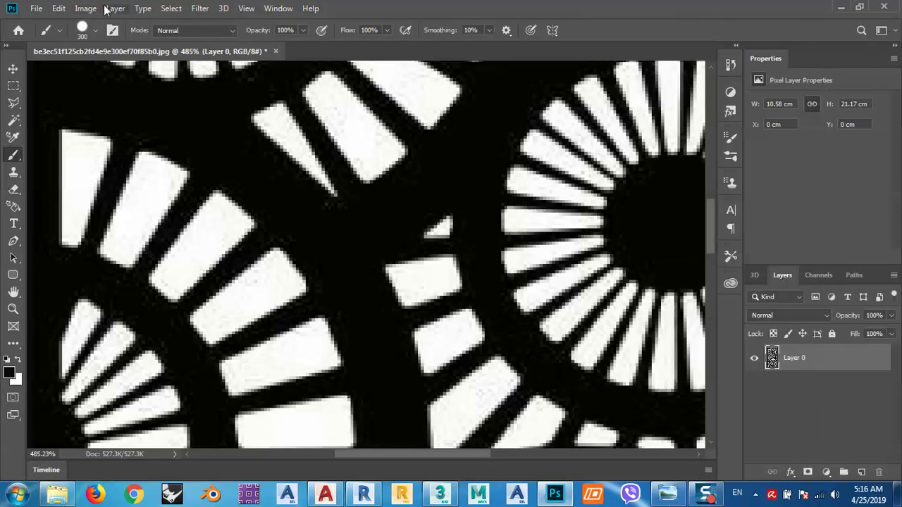
click(169, 9)
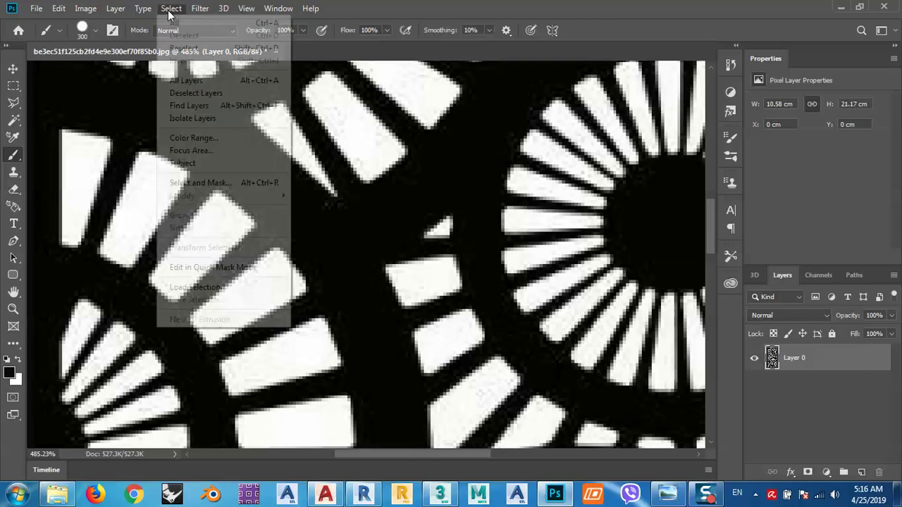
click(193, 139)
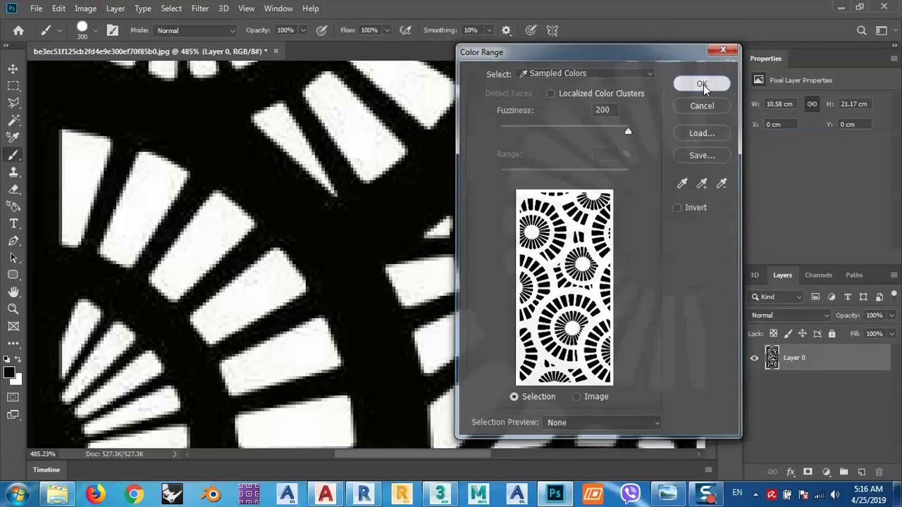
click(704, 83)
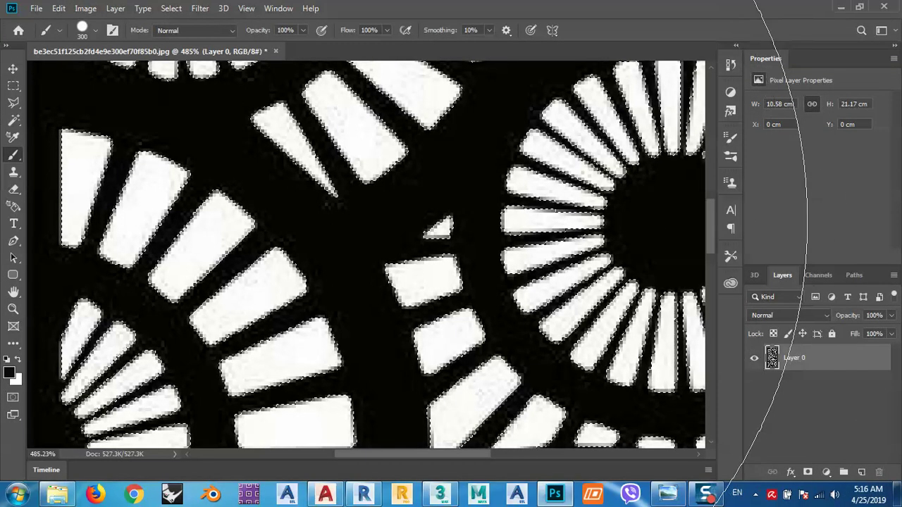
Step: Reduce the brush size to 15 pixels
key(bracketleft)
key(bracketleft)
key(bracketleft)
key(bracketleft)
key(bracketleft)
key(bracketleft)
key(bracketleft)
key(bracketleft)
key(bracketleft)
key(bracketleft)
key(bracketleft)
key(bracketleft)
key(bracketleft)
key(bracketleft)
key(bracketleft)
key(bracketleft)
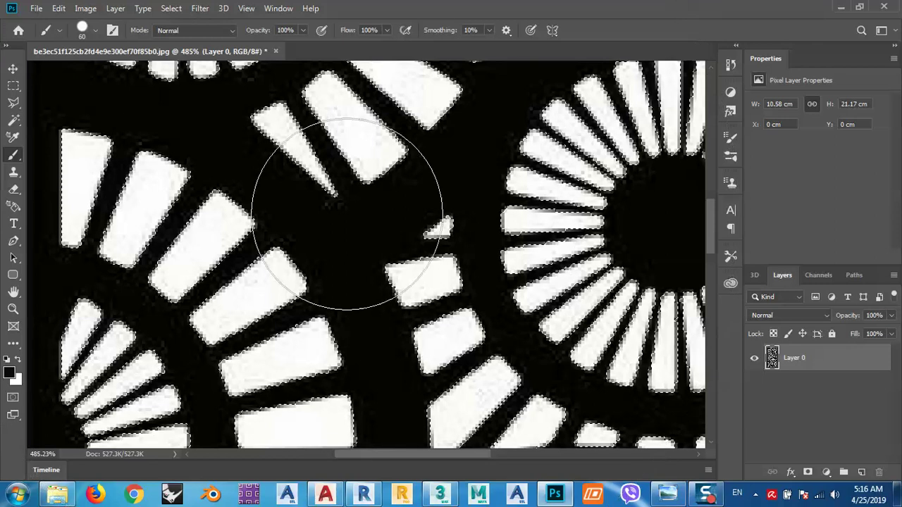
key(bracketleft)
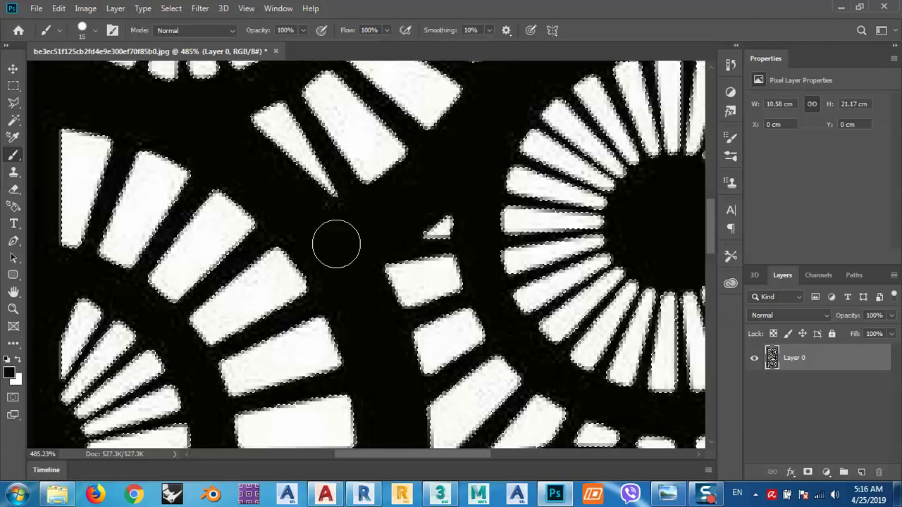
scroll(337, 219, down, 3)
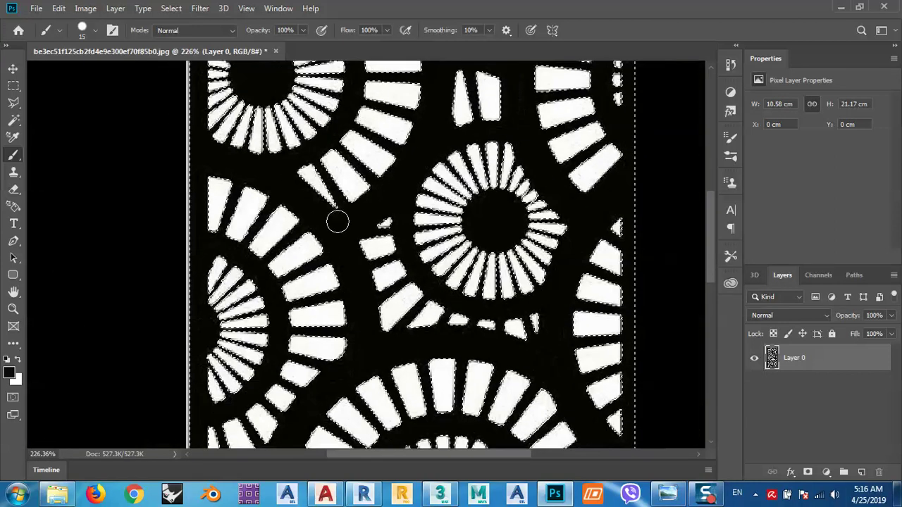
scroll(338, 217, up, 4)
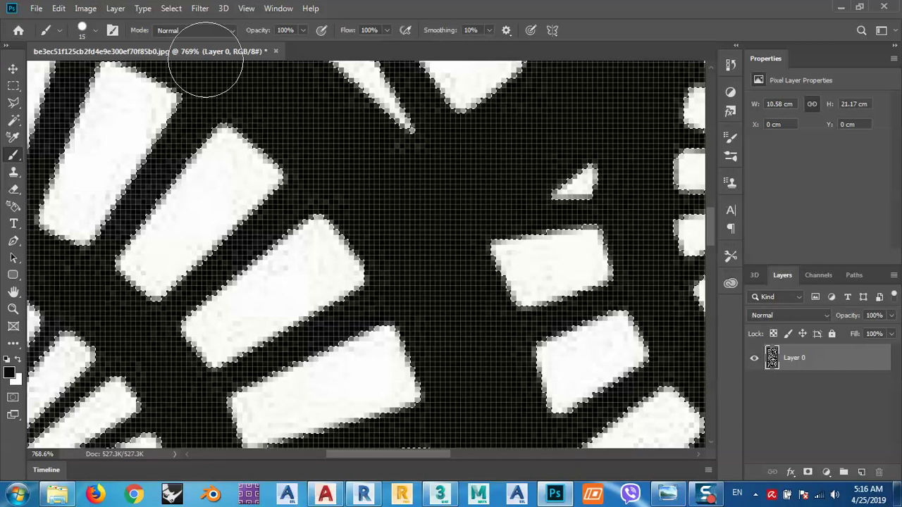
Step: Open Select and Mask for the black-area selection and refine it with Smooth 0 and Feather 0.6 px
click(177, 11)
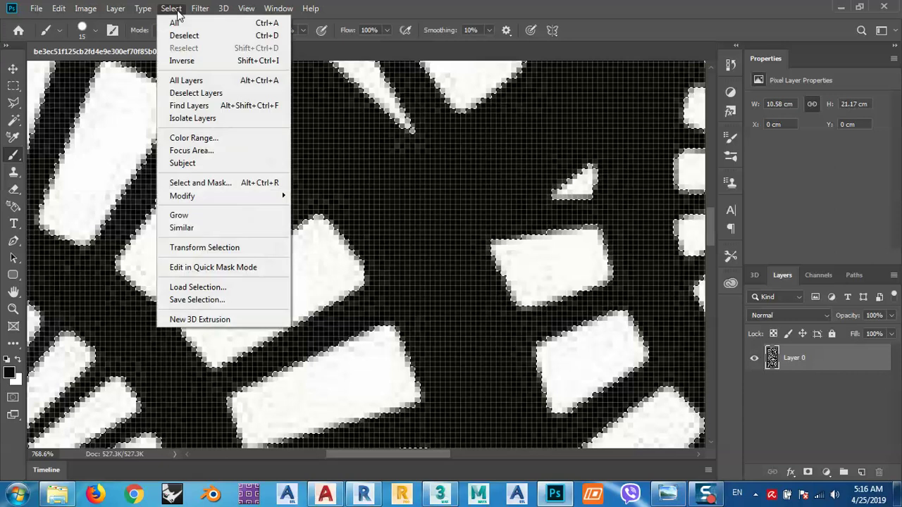
click(203, 184)
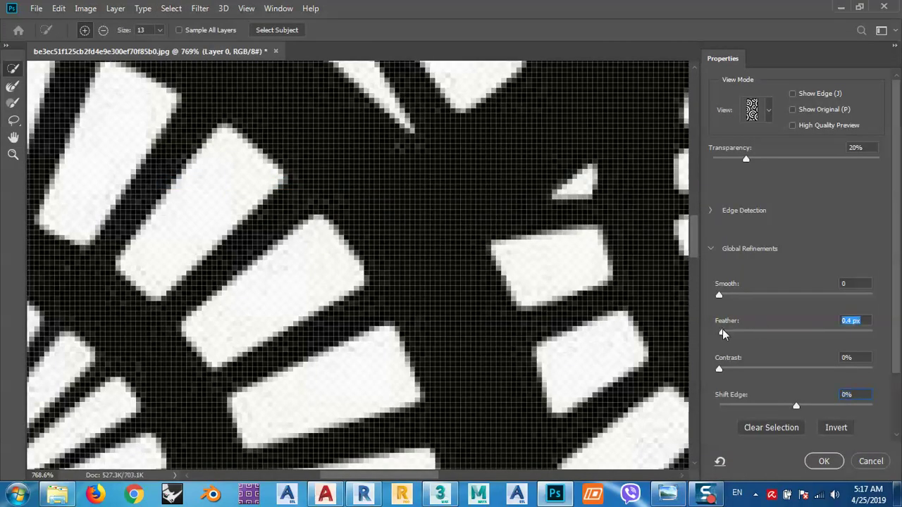
mouse_move(722, 334)
mouse_down()
mouse_move(741, 334)
mouse_move(724, 332)
mouse_up()
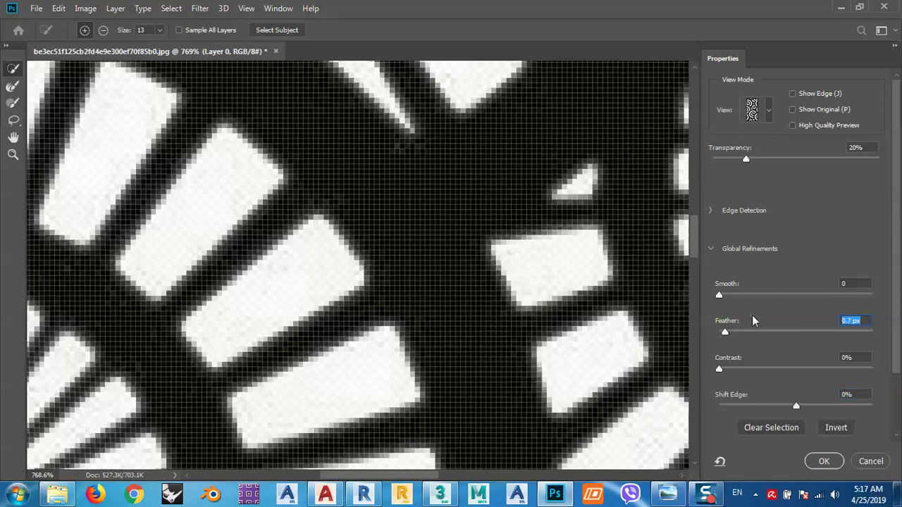
drag(724, 296, 884, 289)
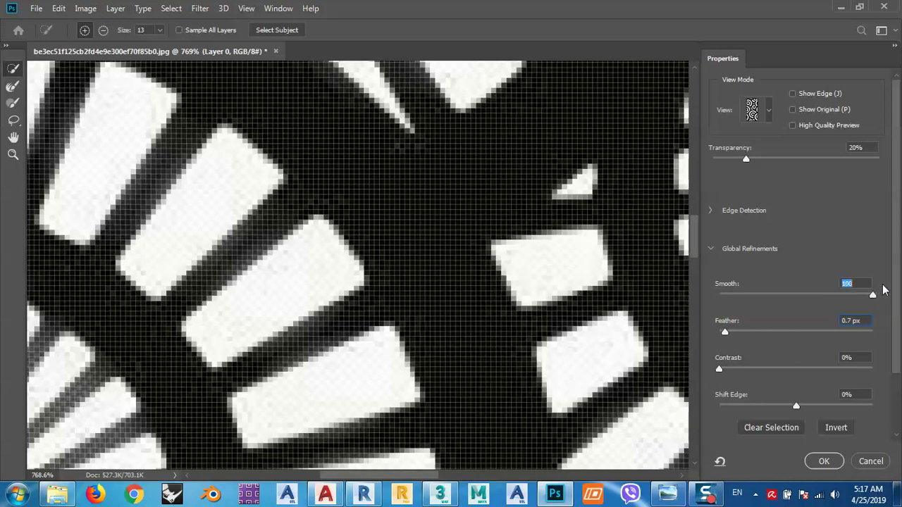
drag(795, 303, 661, 311)
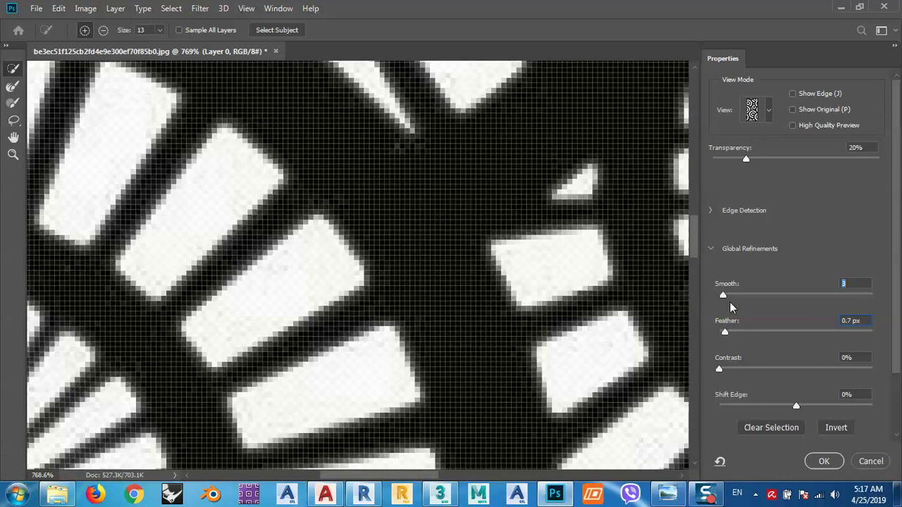
drag(731, 308, 712, 311)
drag(726, 333, 726, 339)
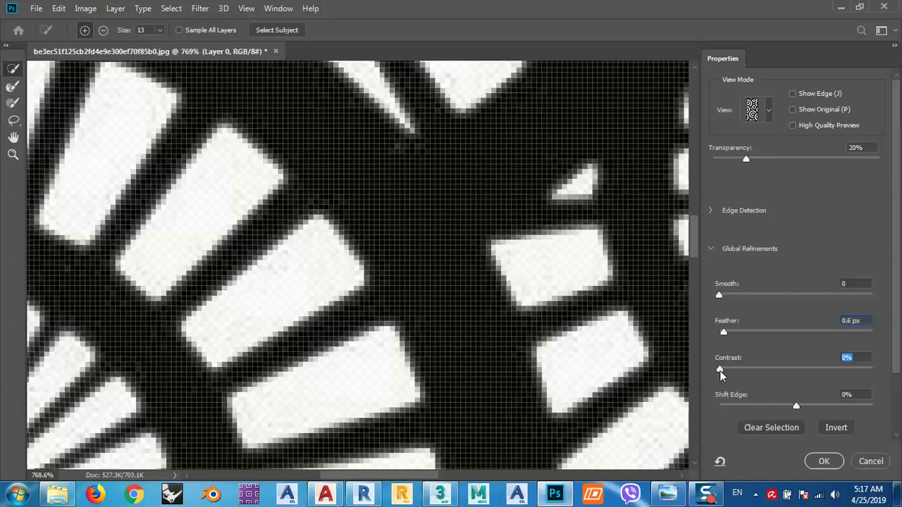
Step: Set the selection refinement's Contrast to 100% and Shift Edge to +100%, and apply it
drag(721, 372, 869, 359)
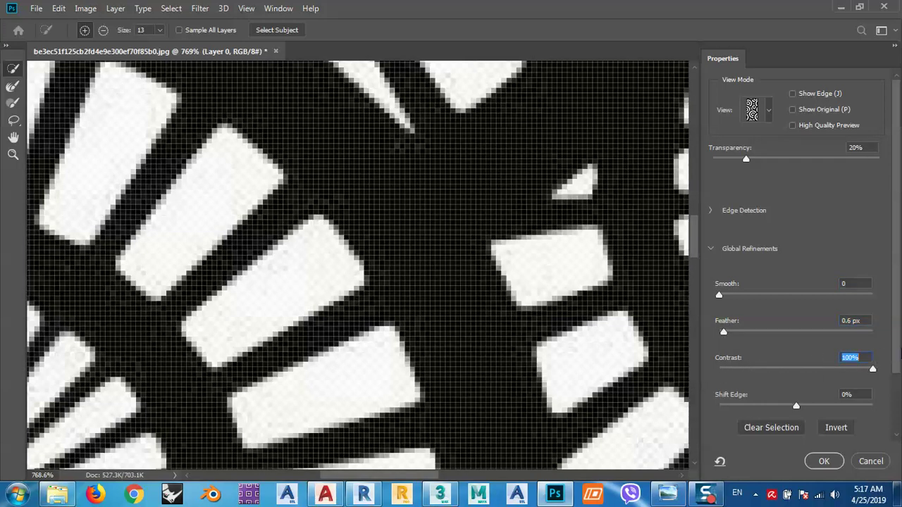
mouse_move(796, 408)
mouse_down()
mouse_move(700, 417)
mouse_move(731, 409)
mouse_up()
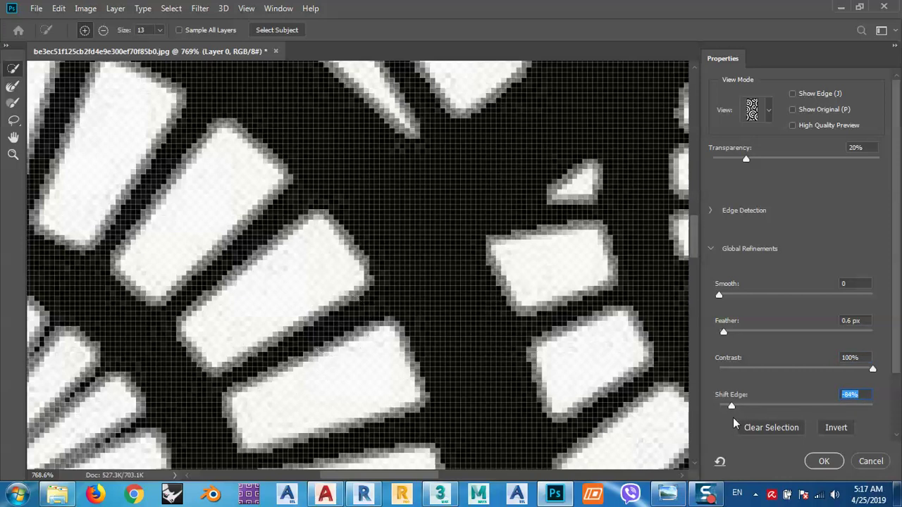
drag(731, 409, 842, 399)
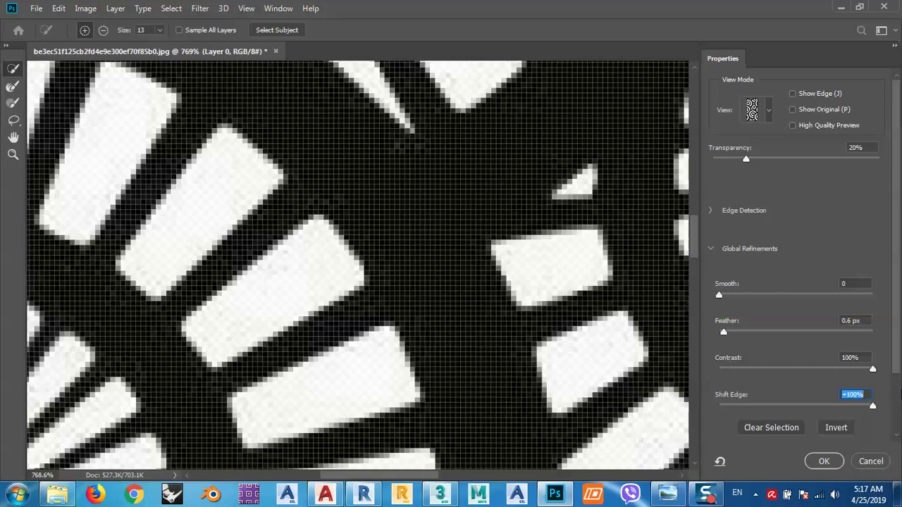
click(825, 460)
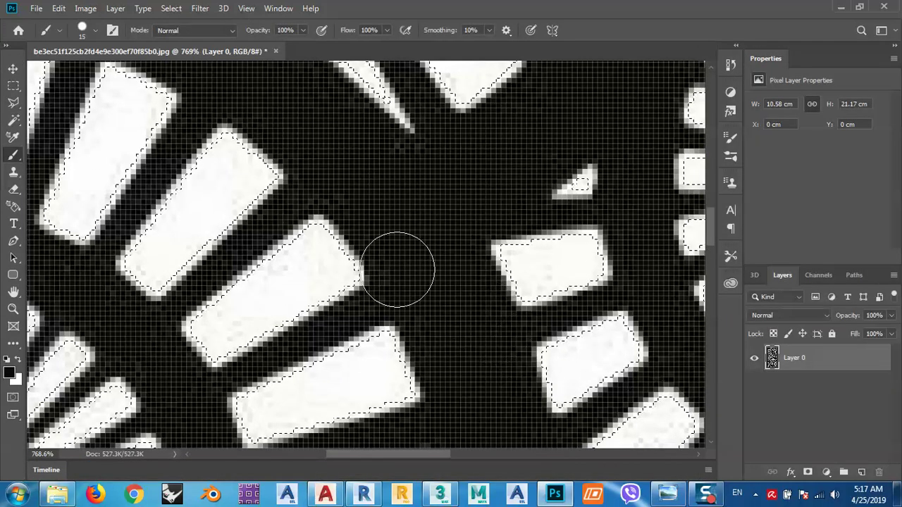
Step: Enlarge the brush up to 200 px and paint the whole selected area of Layer 0 solid black
scroll(398, 270, down, 5)
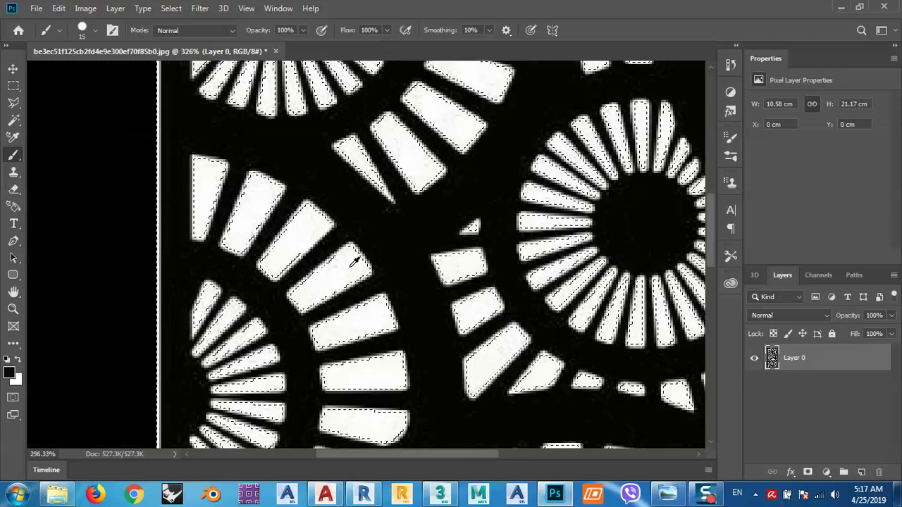
scroll(355, 261, down, 2)
scroll(334, 266, down, 2)
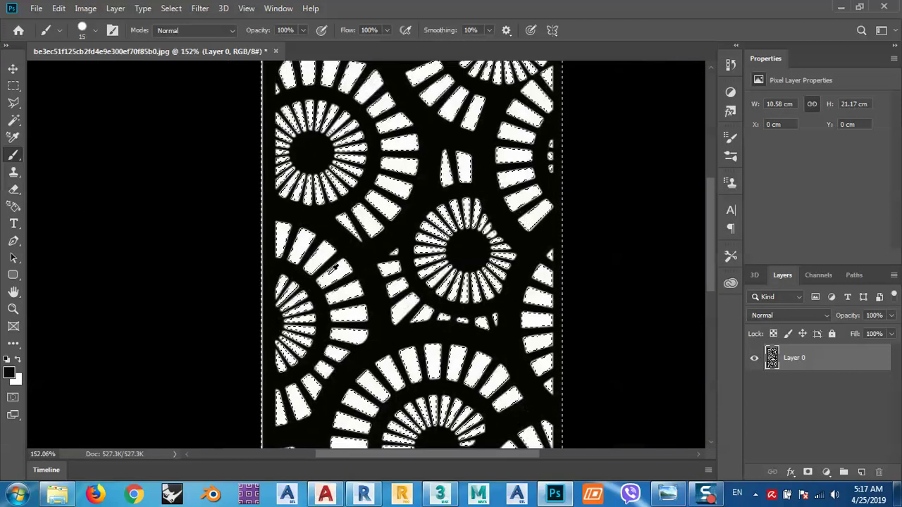
scroll(303, 264, down, 2)
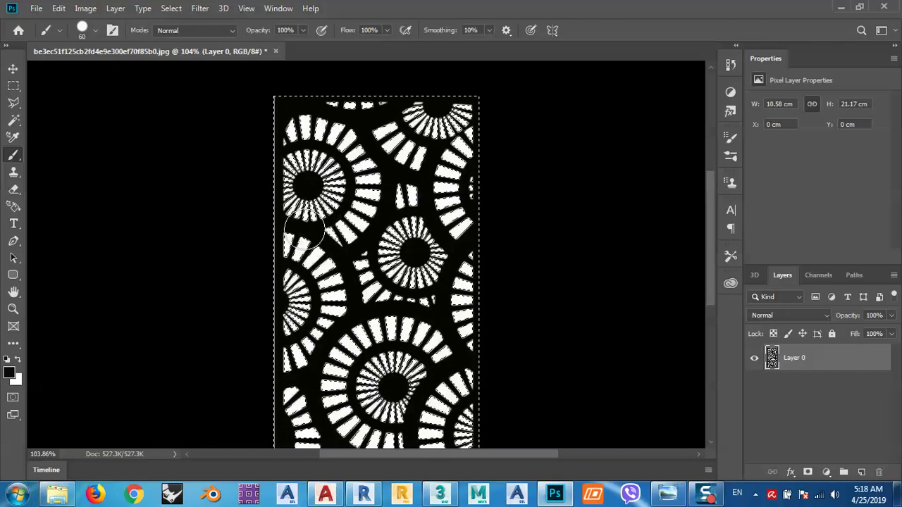
right_click(250, 191)
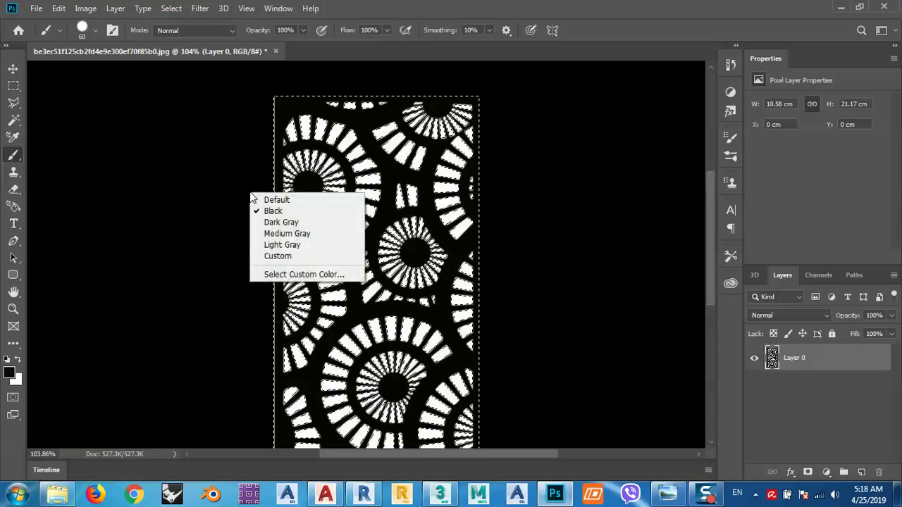
click(225, 193)
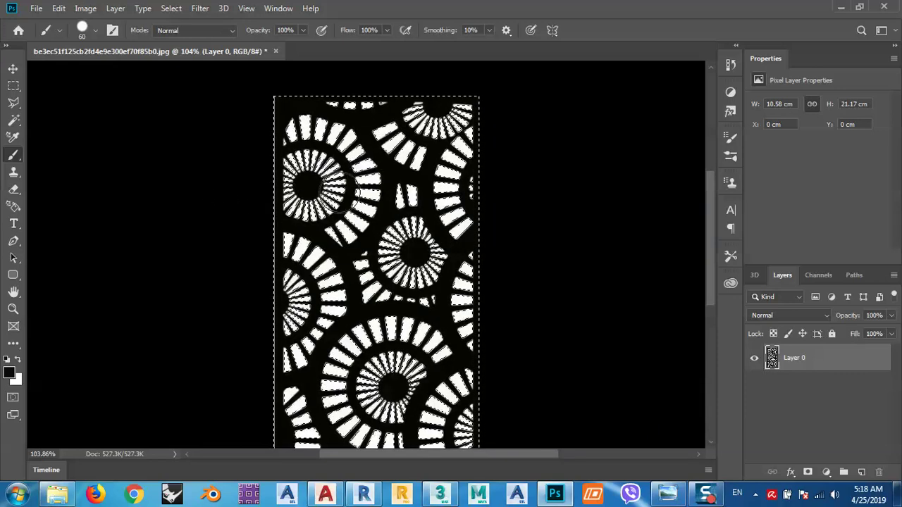
click(59, 31)
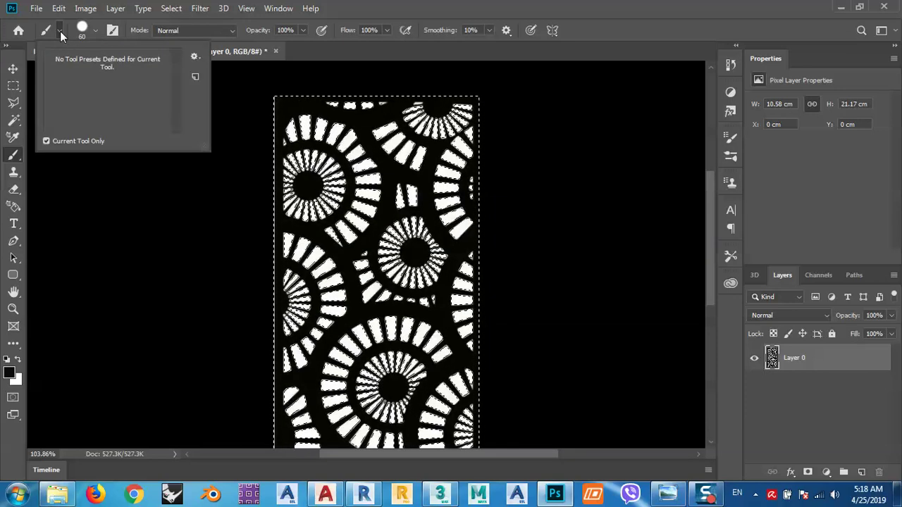
click(60, 31)
click(82, 30)
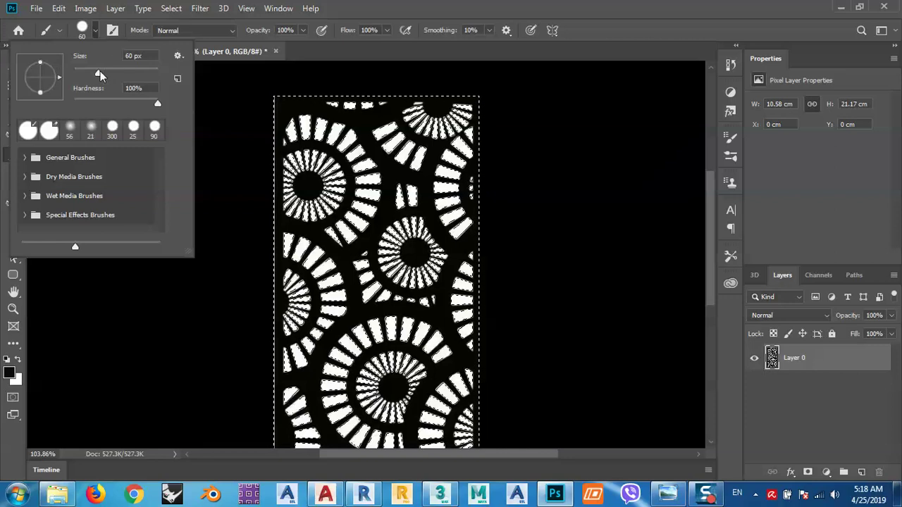
key(Return)
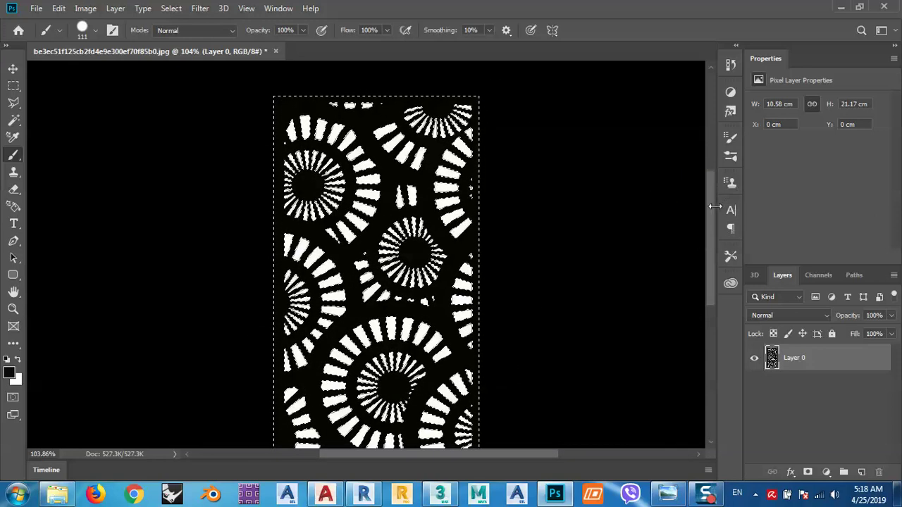
drag(708, 223, 705, 253)
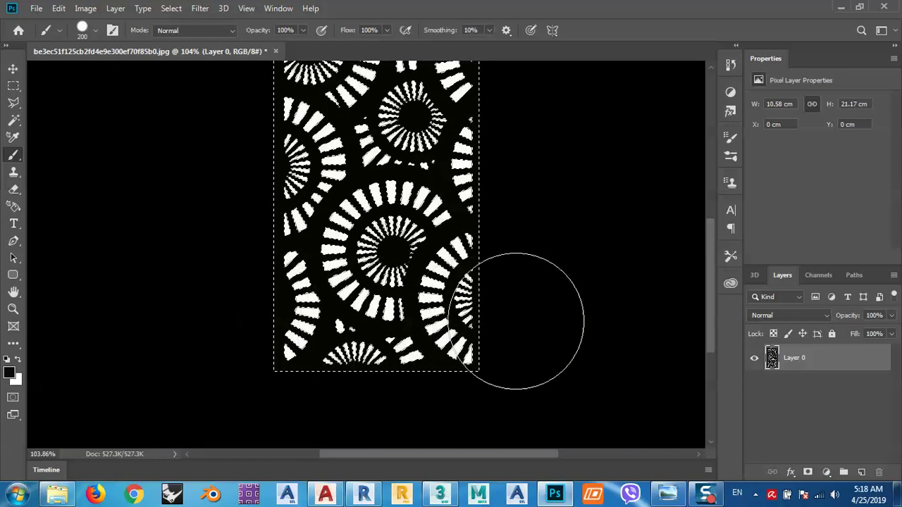
scroll(406, 218, up, 5)
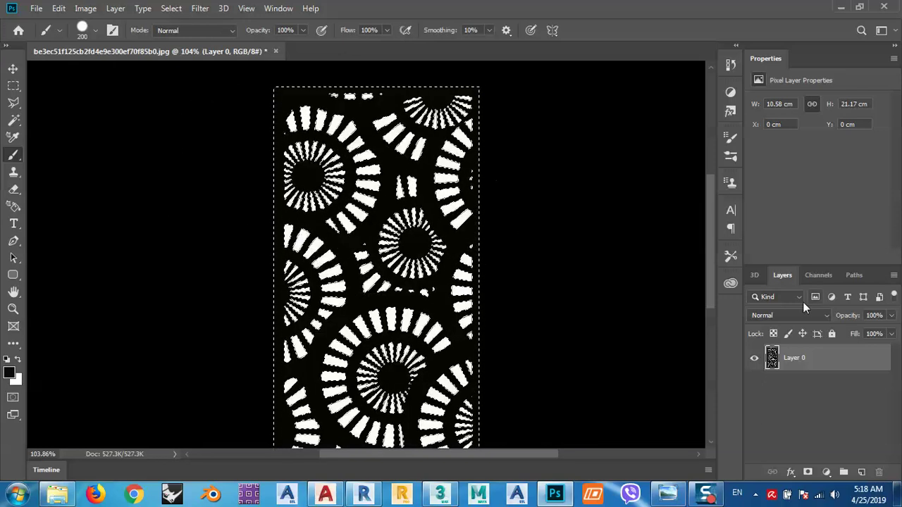
Step: Convert the selection to a work path and export the paths to Illustrator as youtube tutorial01.ai in the cnc folder
click(853, 276)
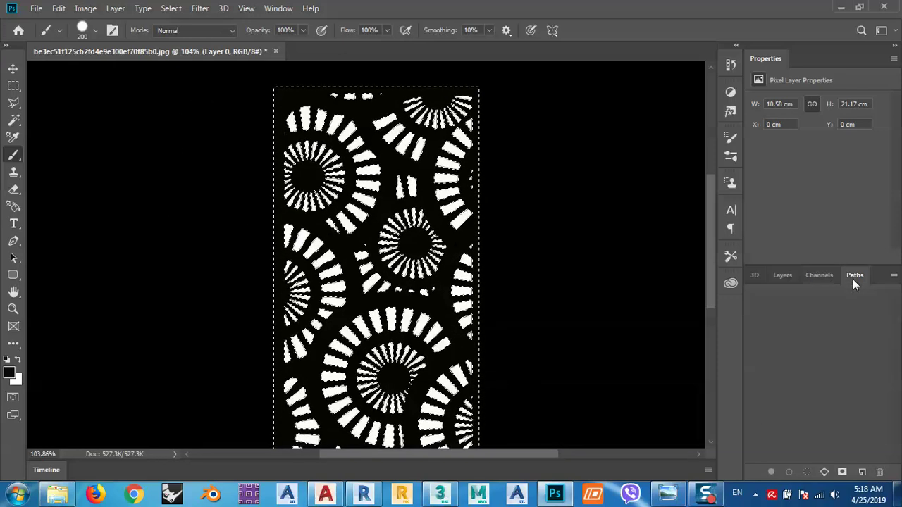
click(824, 471)
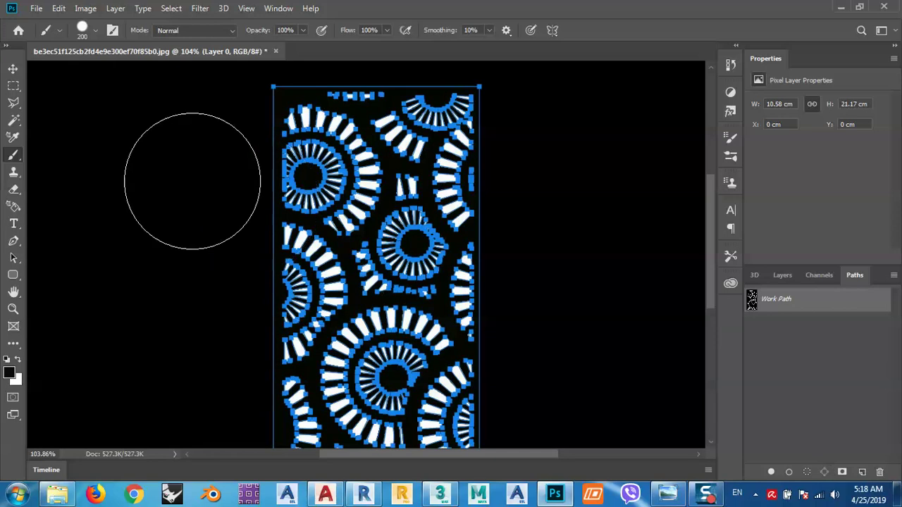
click(36, 8)
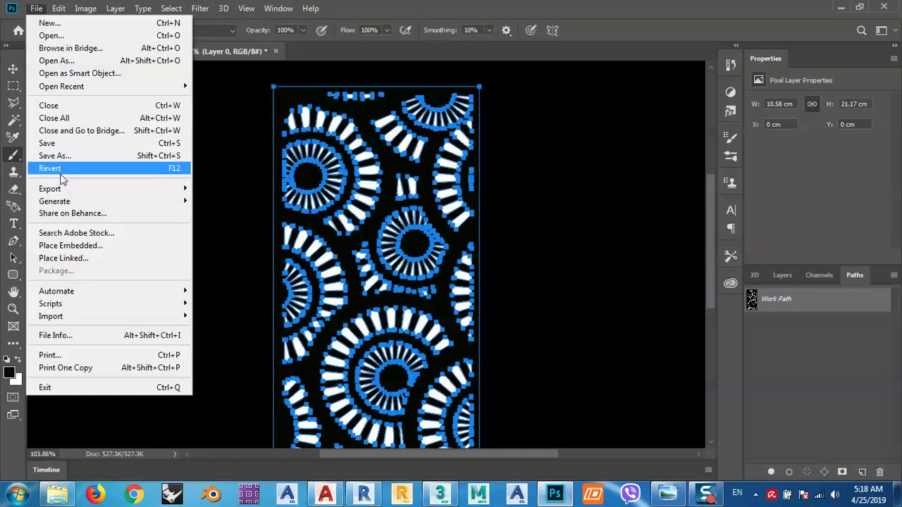
mouse_move(68, 192)
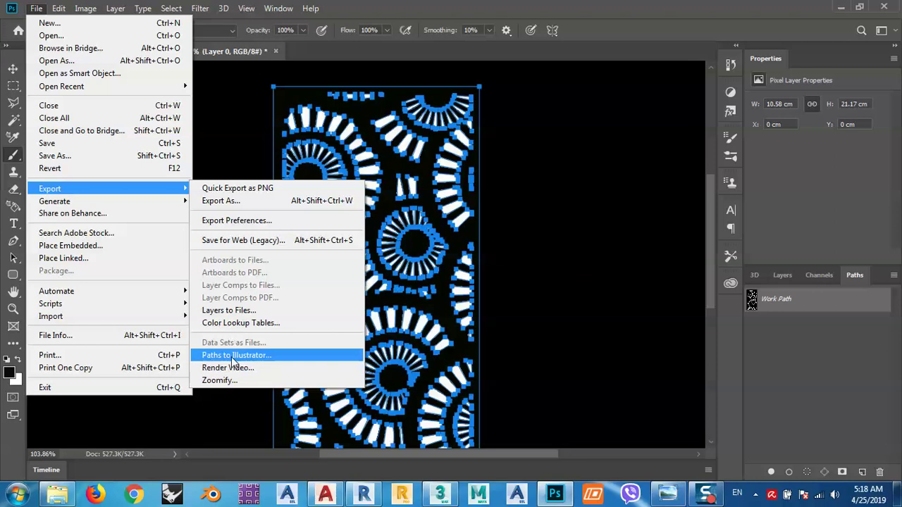
click(231, 360)
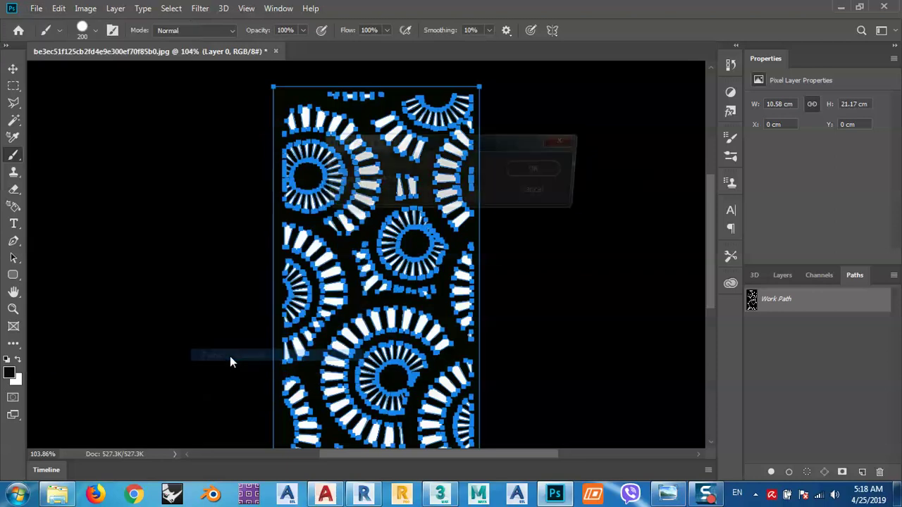
click(536, 171)
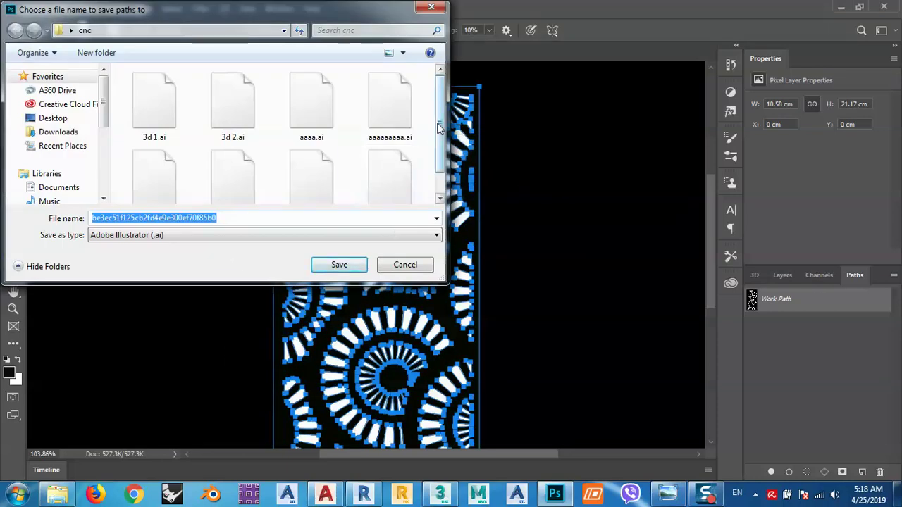
scroll(416, 158, down, 1)
click(402, 155)
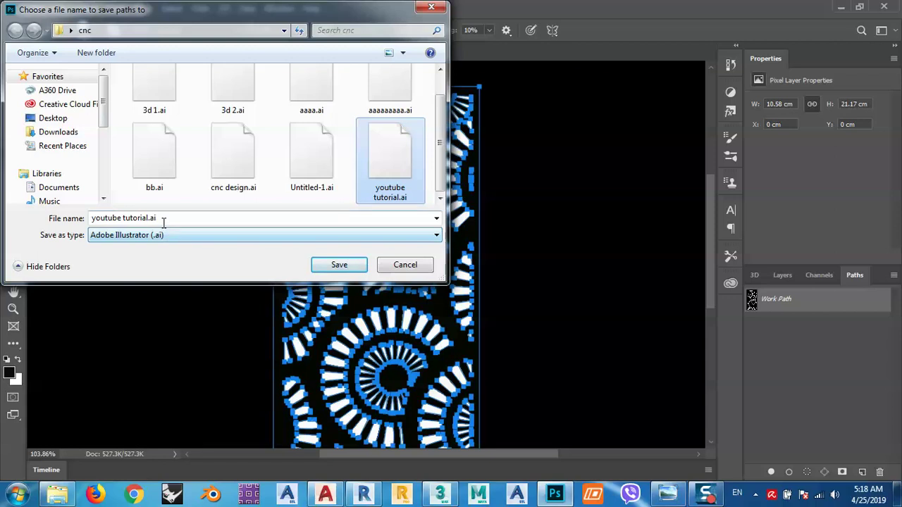
click(164, 220)
click(149, 220)
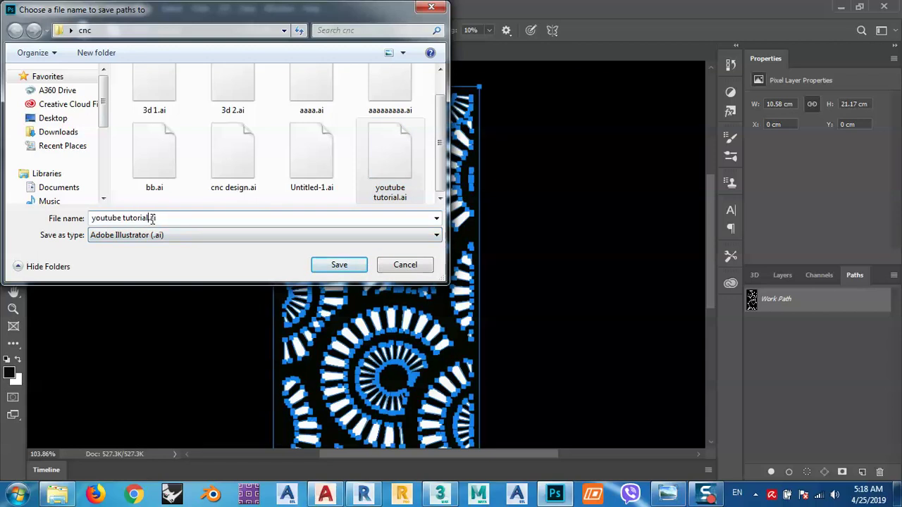
text(01)
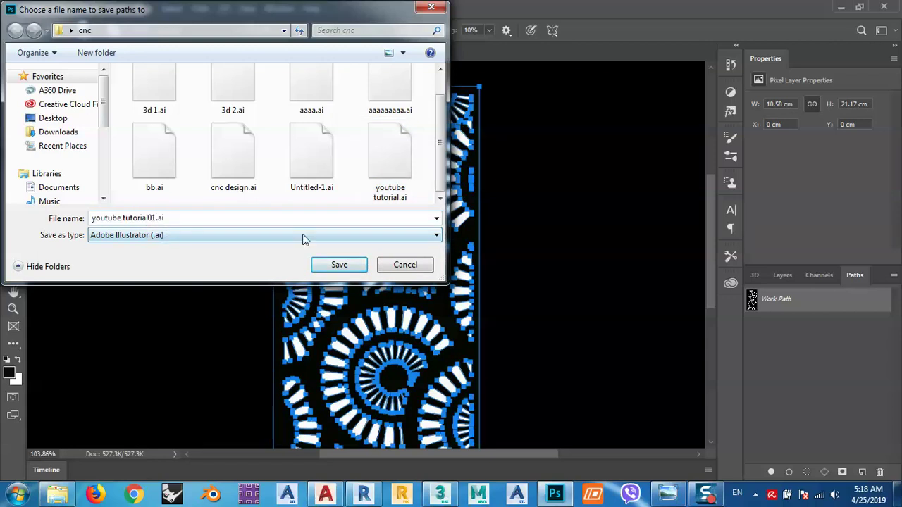
click(339, 266)
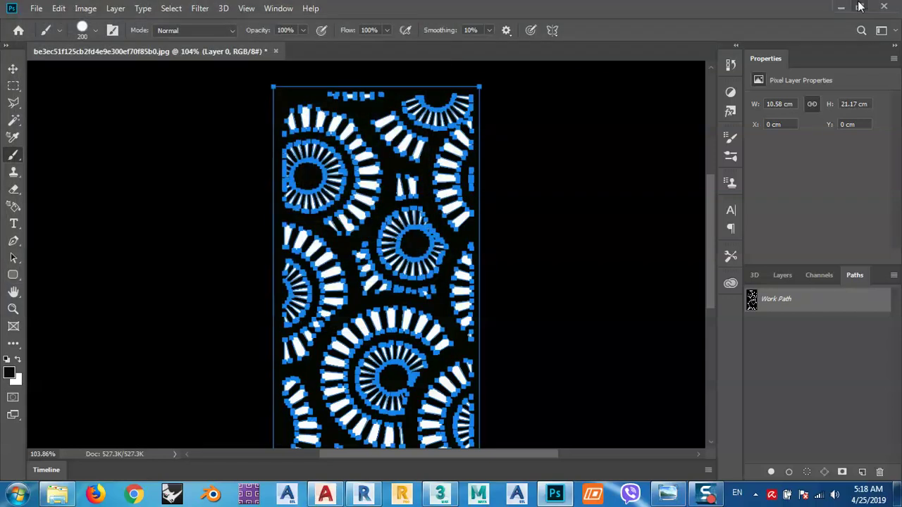
Step: Switch to 3ds Max and choose youtube tutorial01.ai from the cnc folder as the file to import
click(440, 496)
click(90, 166)
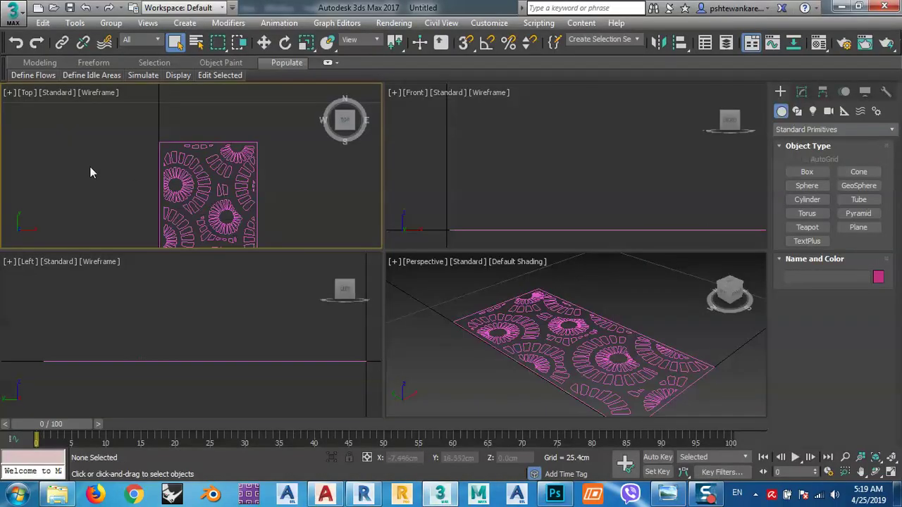
click(12, 13)
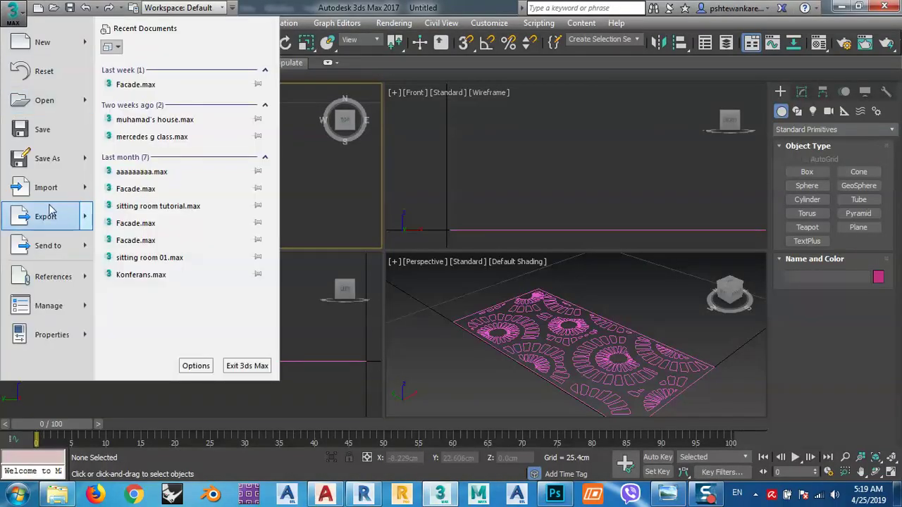
mouse_move(45, 187)
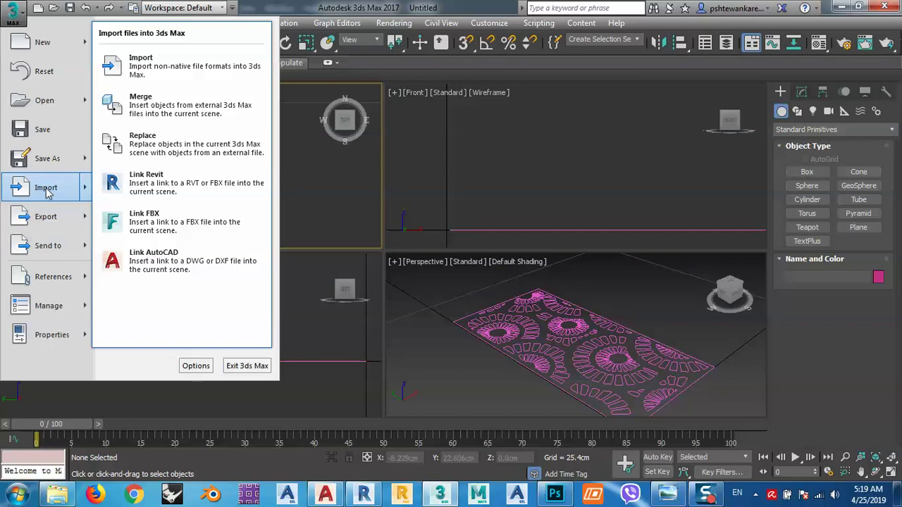
click(174, 62)
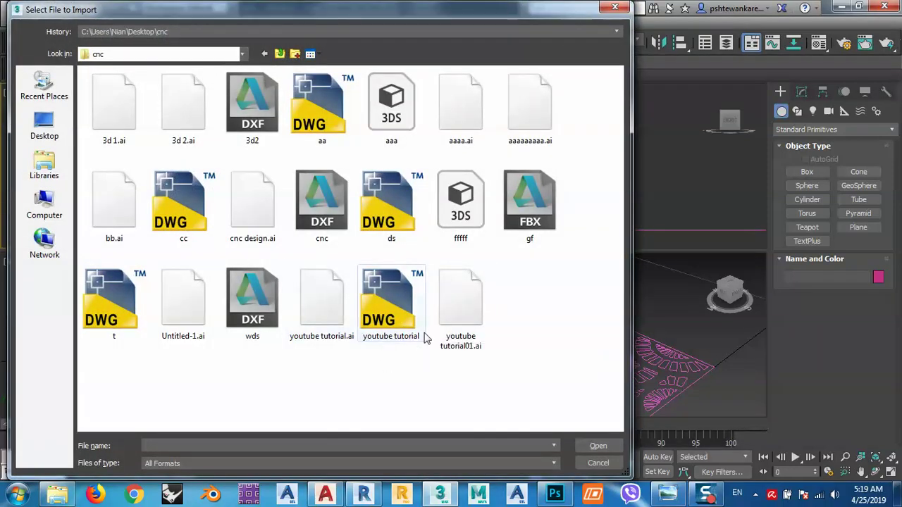
click(451, 313)
double_click(452, 314)
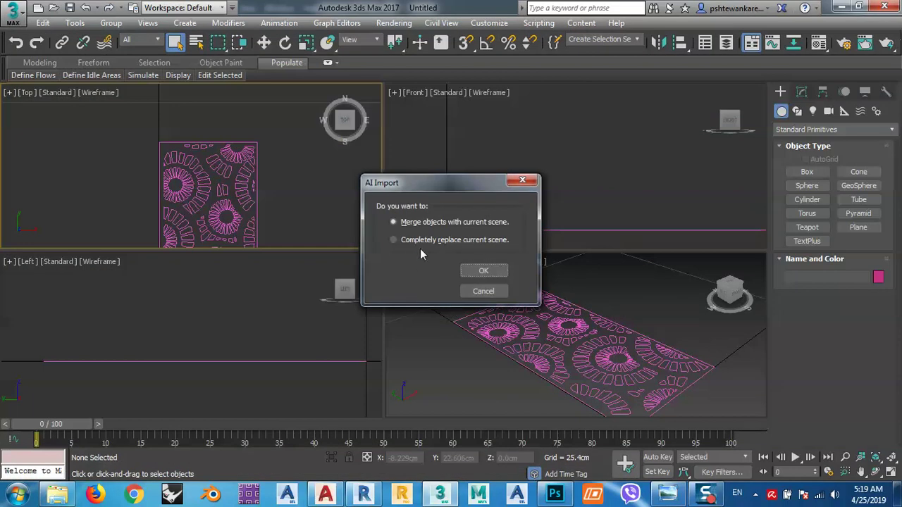
Step: Merge the imported paths with the current scene as a single object, accepting the new name Shape002
click(475, 267)
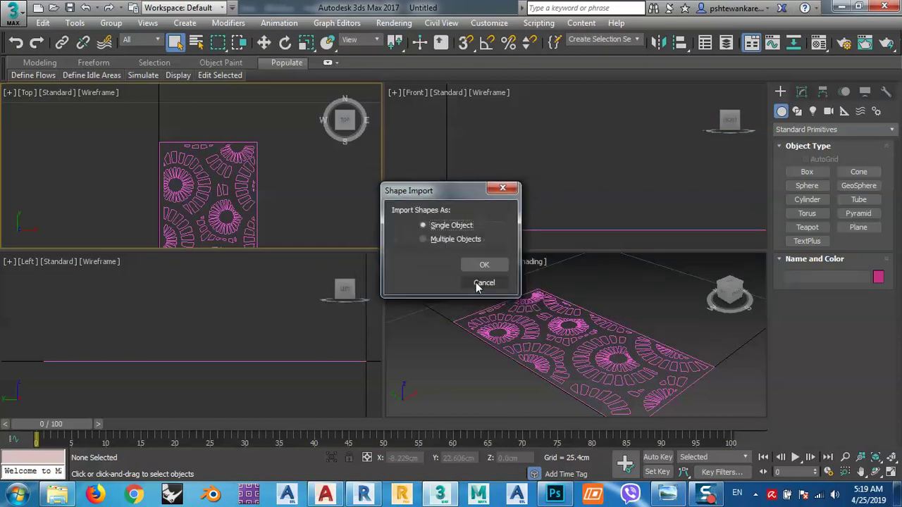
click(484, 266)
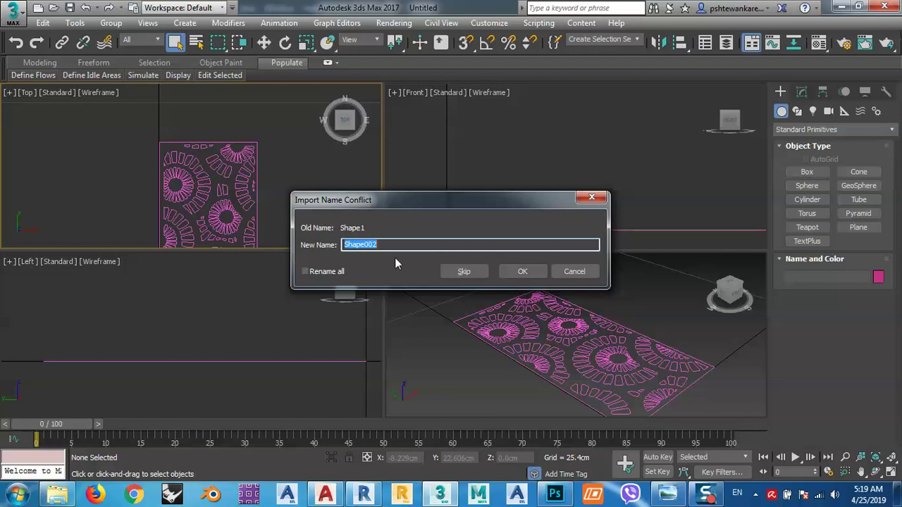
click(520, 272)
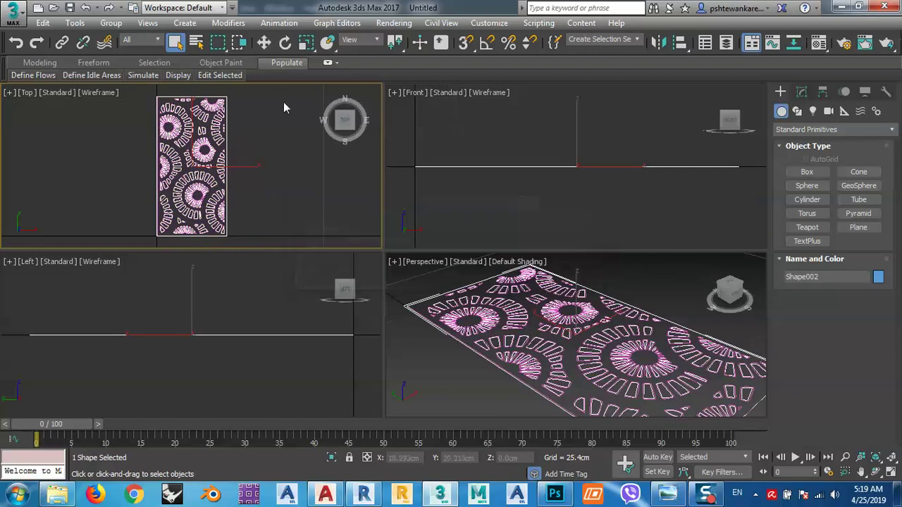
Step: Move the newly imported shape about 12.2 cm in the negative X direction, so it sits beside the first pattern
click(263, 44)
mouse_move(245, 168)
mouse_down()
mouse_move(315, 178)
mouse_move(150, 178)
mouse_up()
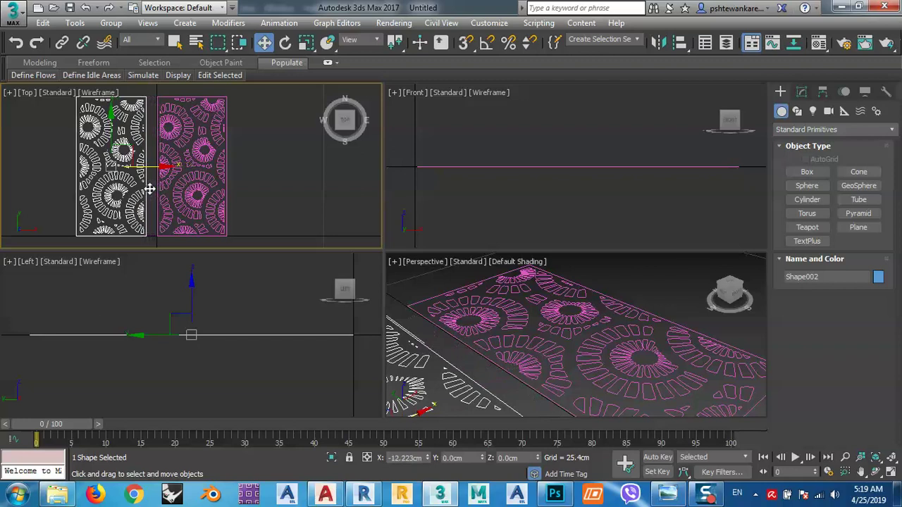
drag(224, 192, 274, 198)
click(73, 177)
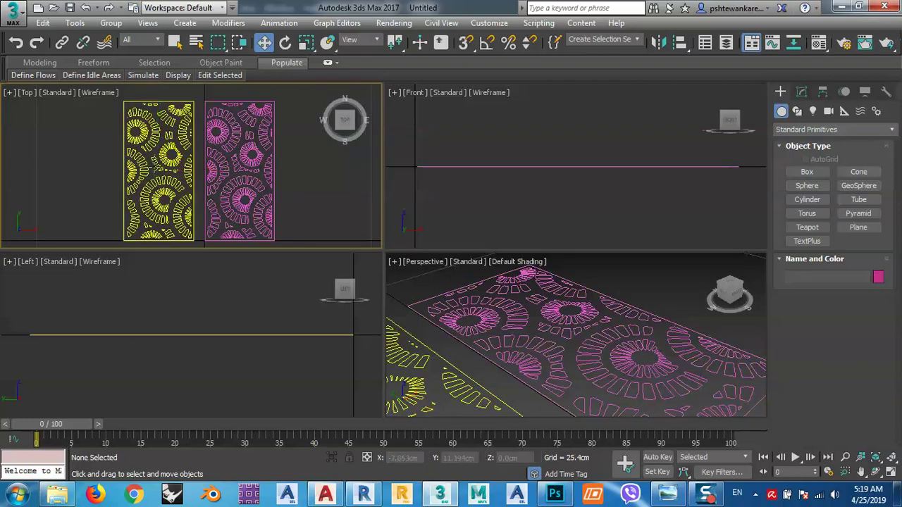
scroll(161, 188, up, 5)
scroll(134, 208, down, 4)
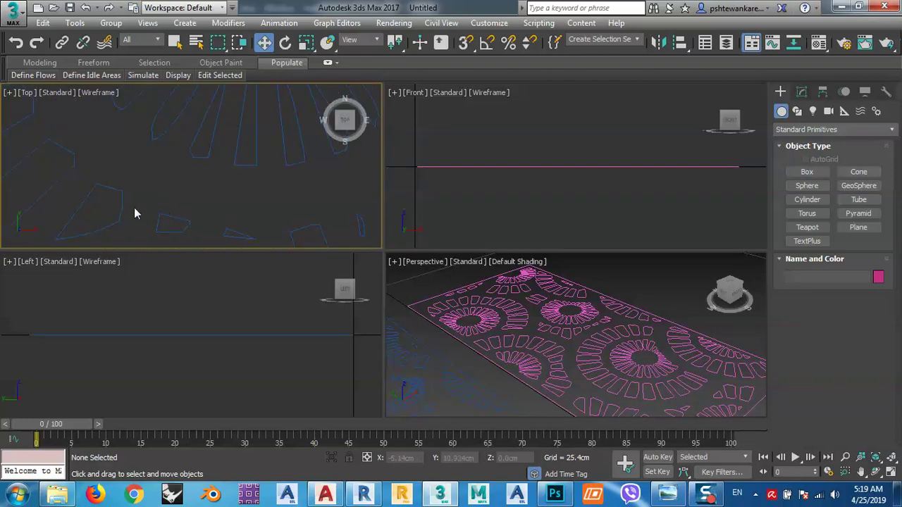
scroll(137, 185, down, 3)
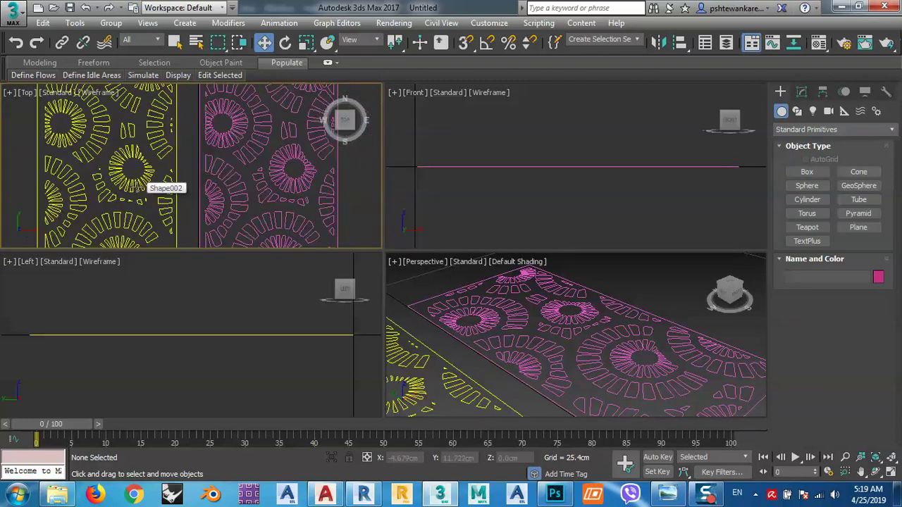
Step: Export the entire scene with both patterns to the cnc folder as youtube tutorial01 in AutoCAD 2013 DWG format
click(139, 187)
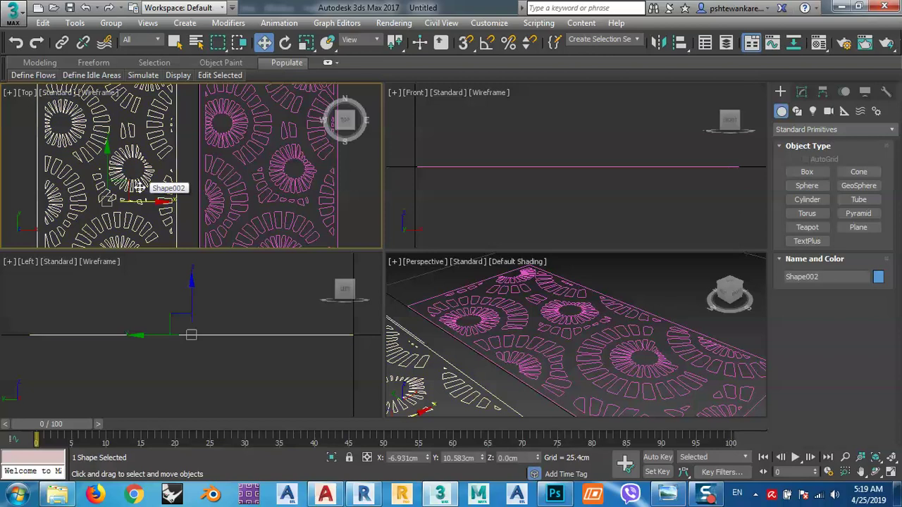
click(11, 11)
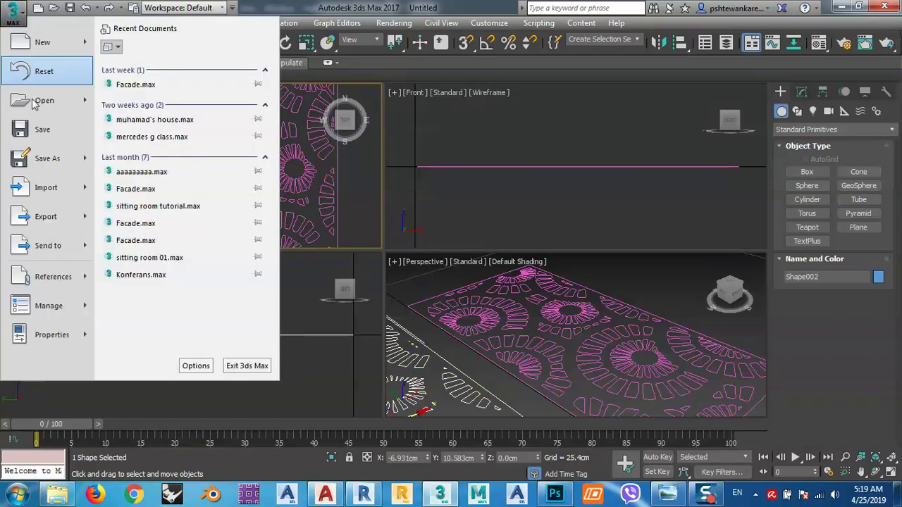
click(51, 221)
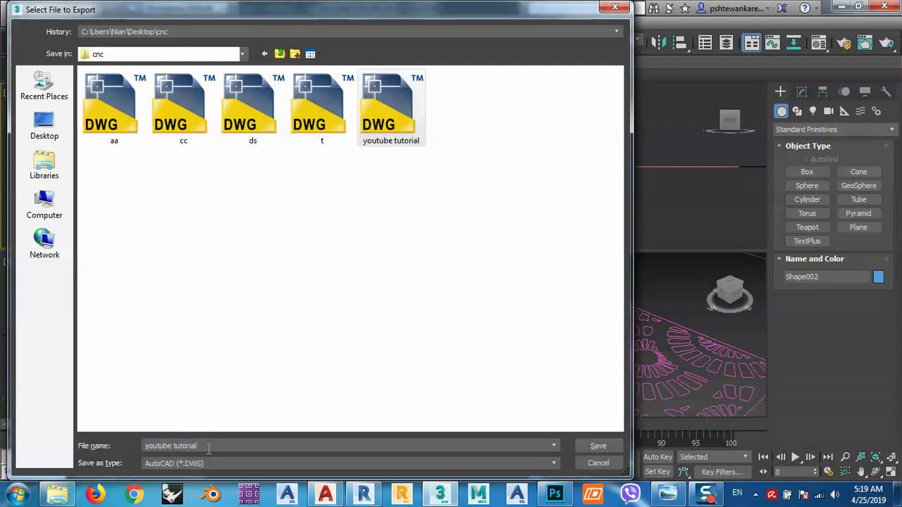
text(01)
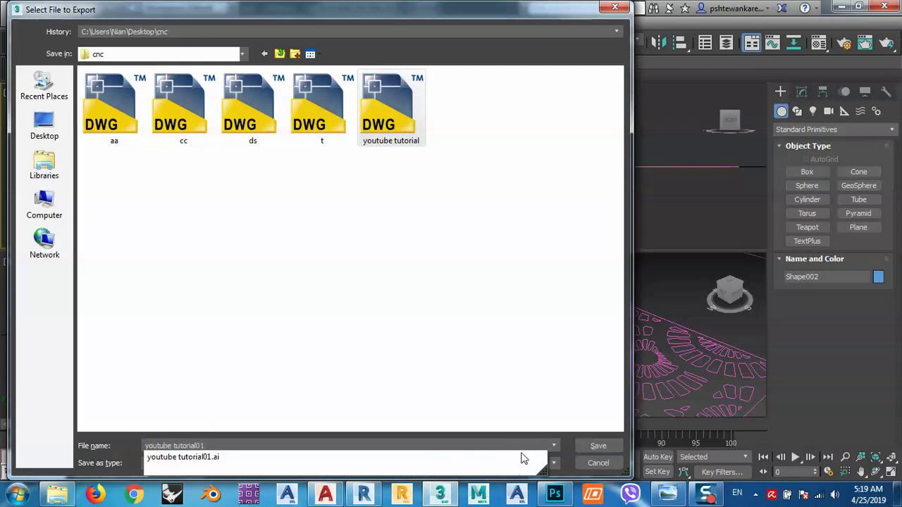
click(591, 444)
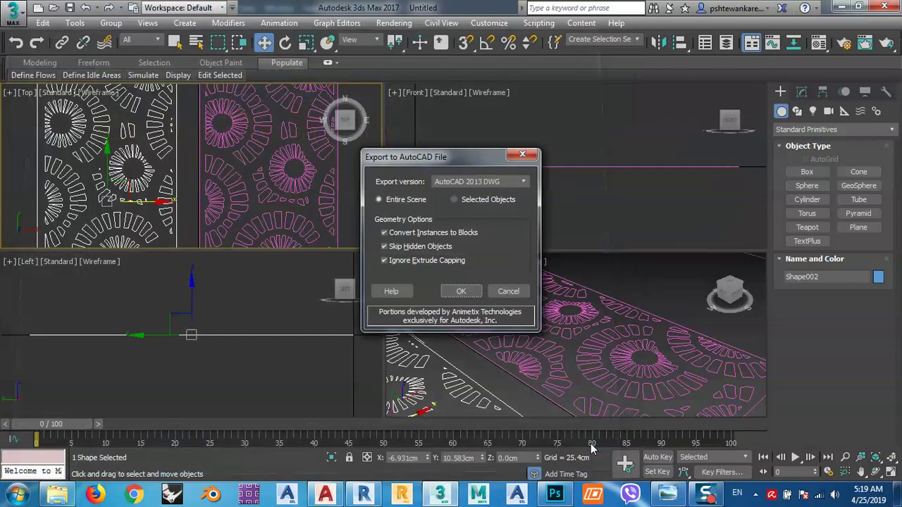
click(461, 292)
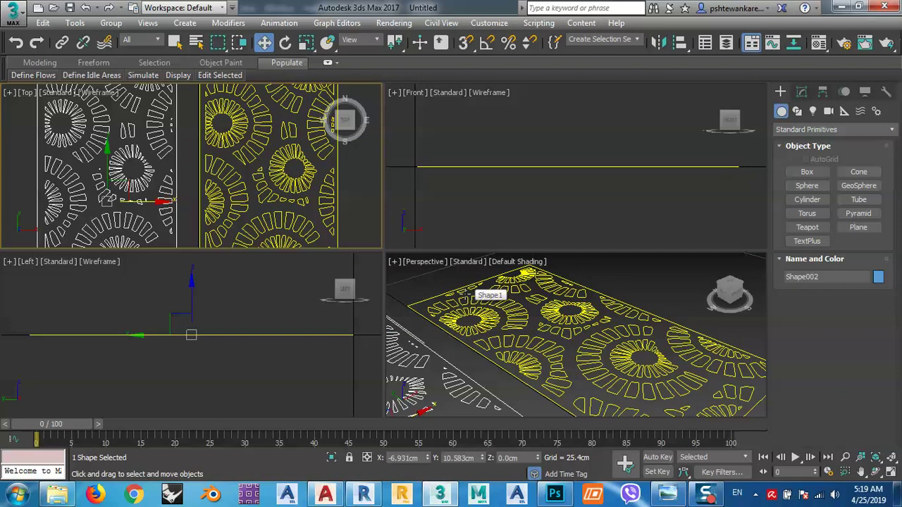
Step: Switch to AutoCAD, open youtube tutorial01.DWG and set the view to Top
click(327, 498)
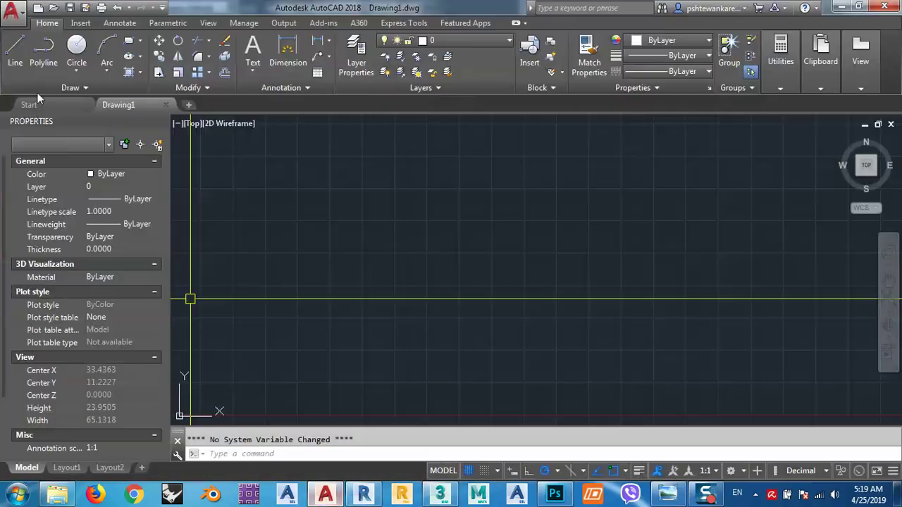
click(13, 11)
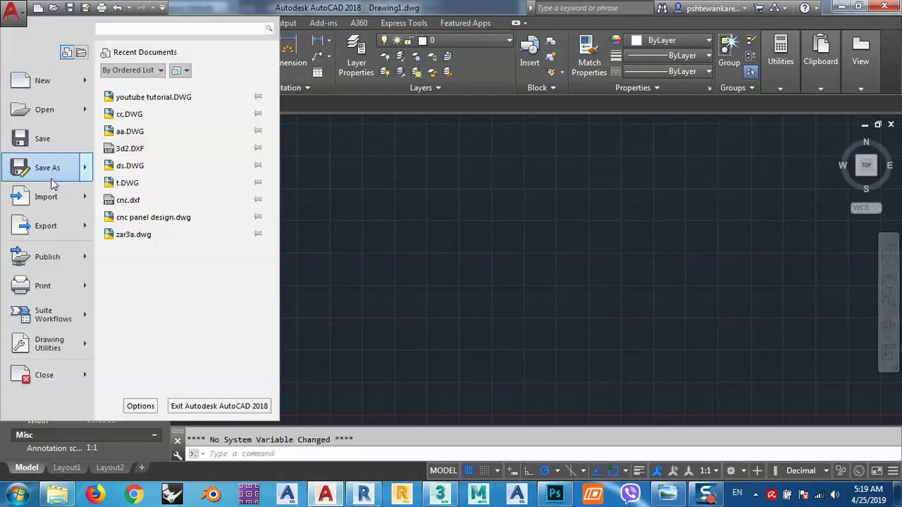
click(40, 112)
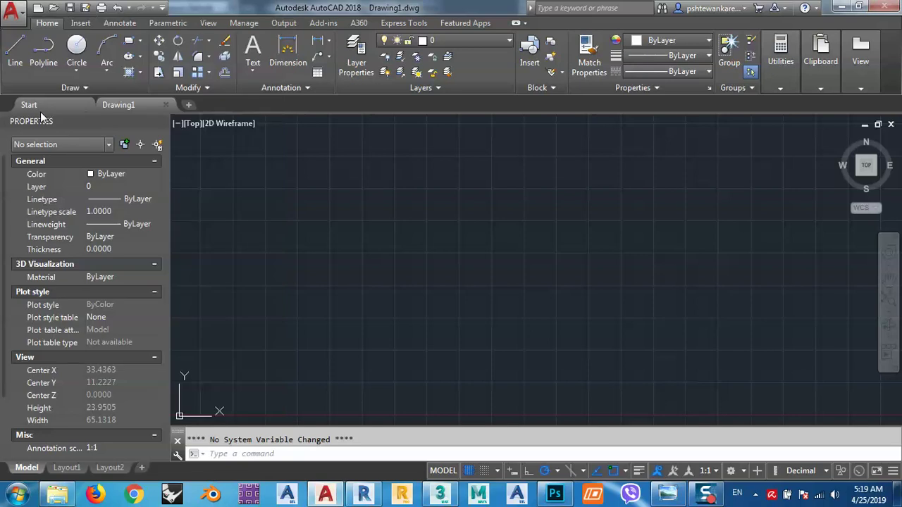
double_click(239, 149)
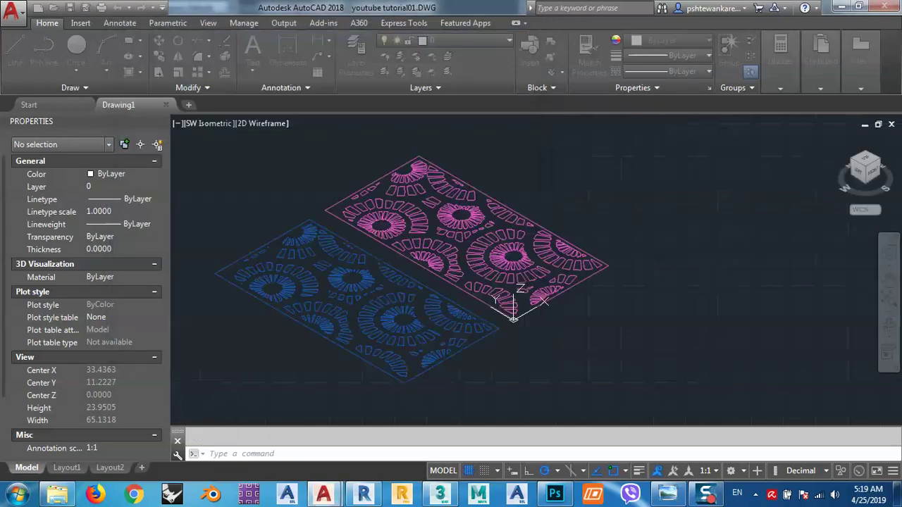
click(872, 166)
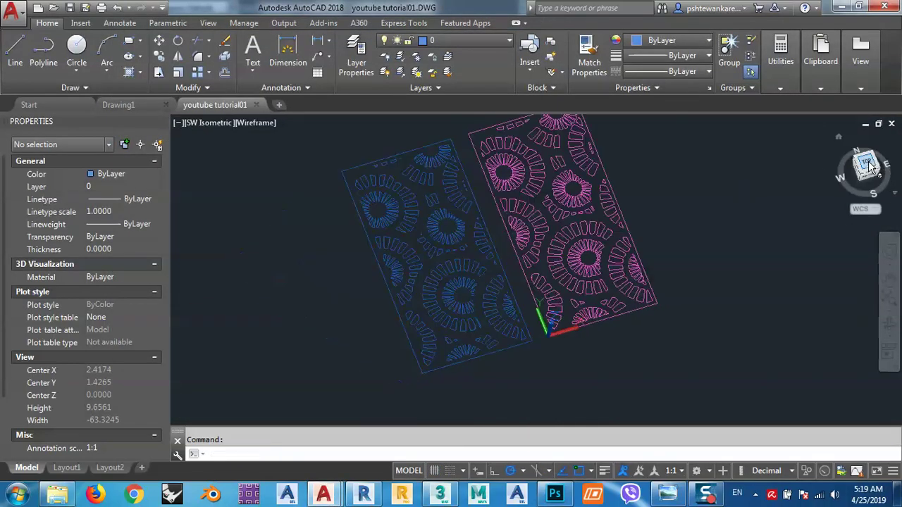
Step: Compare the outlines of the blue and pink patterns up close, examining the petals, the small pieces and the corners
scroll(763, 268, up, 6)
scroll(738, 234, down, 10)
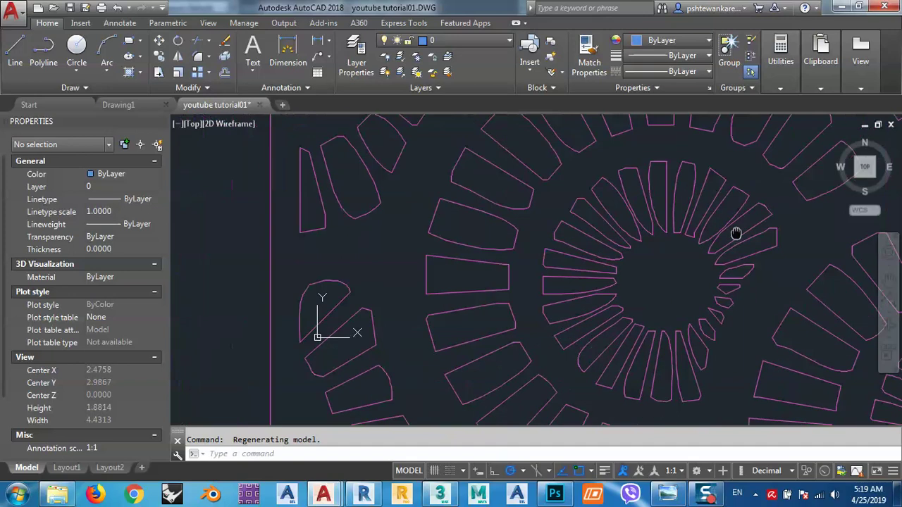
scroll(580, 261, up, 3)
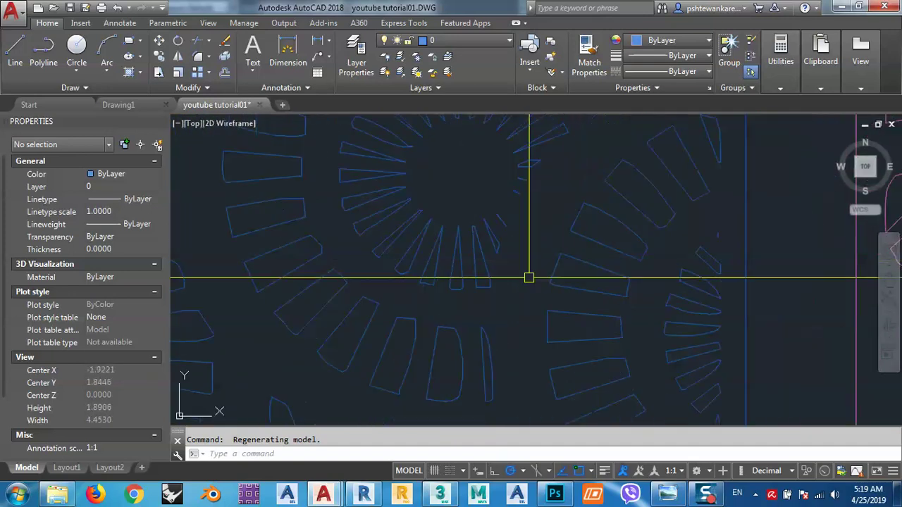
scroll(468, 280, up, 2)
scroll(419, 256, down, 5)
scroll(546, 314, up, 3)
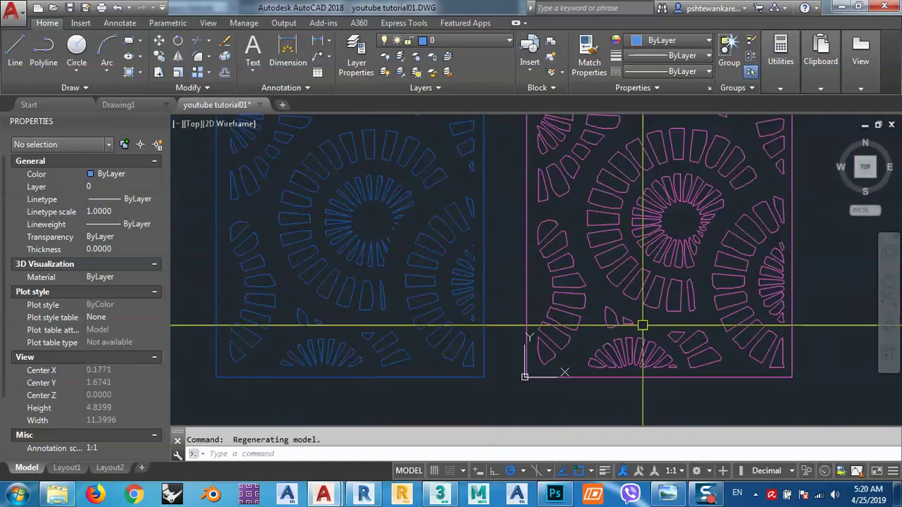
scroll(641, 305, up, 3)
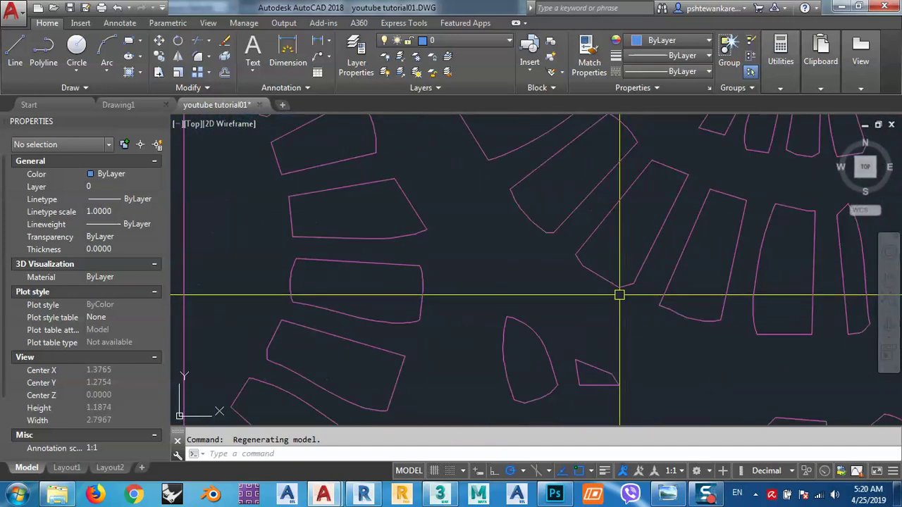
scroll(618, 296, down, 3)
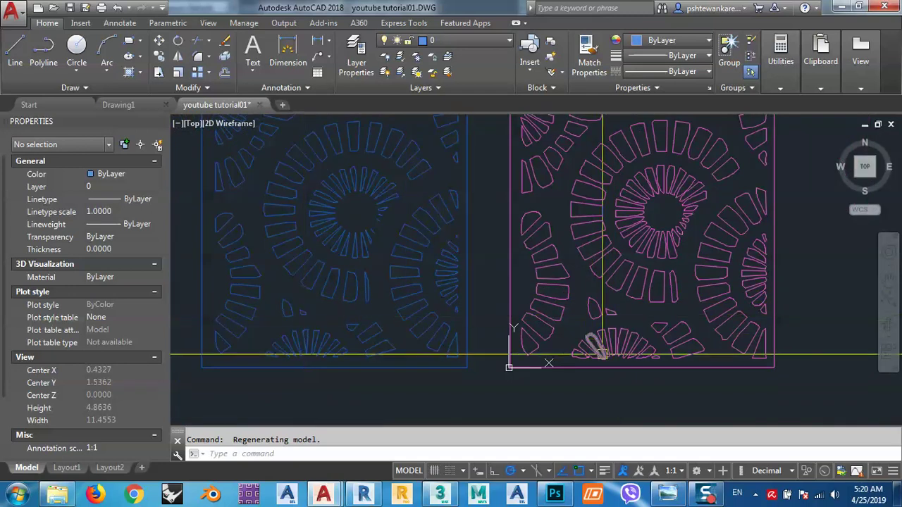
scroll(602, 355, up, 6)
scroll(517, 360, down, 2)
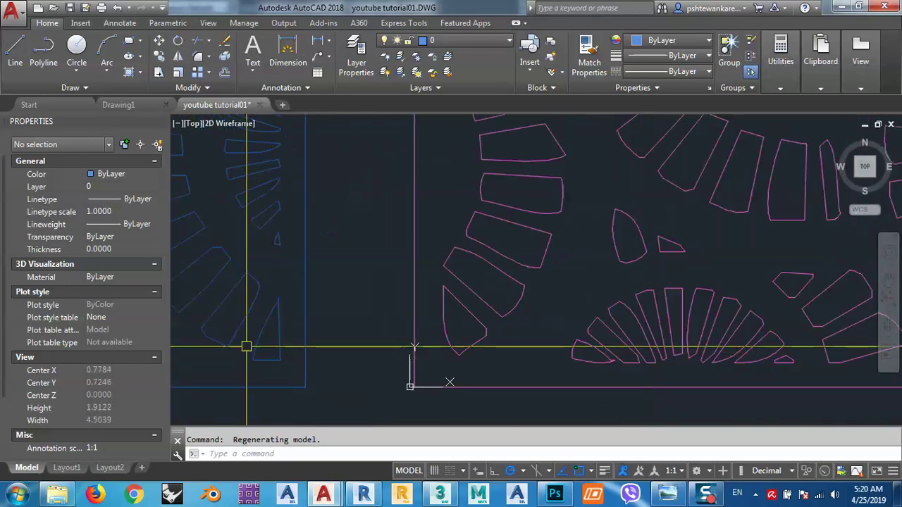
drag(246, 347, 583, 332)
drag(385, 348, 548, 342)
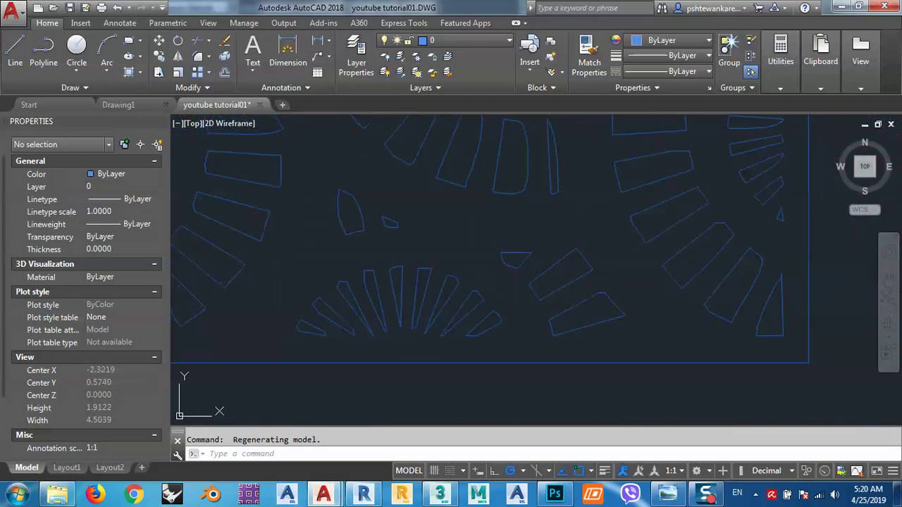
scroll(291, 330, up, 2)
scroll(272, 329, down, 5)
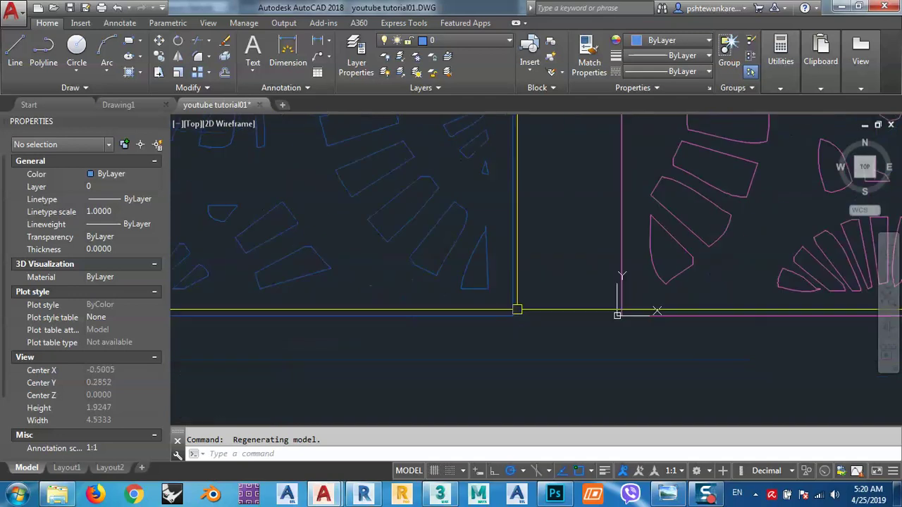
scroll(604, 321, up, 2)
scroll(712, 304, up, 4)
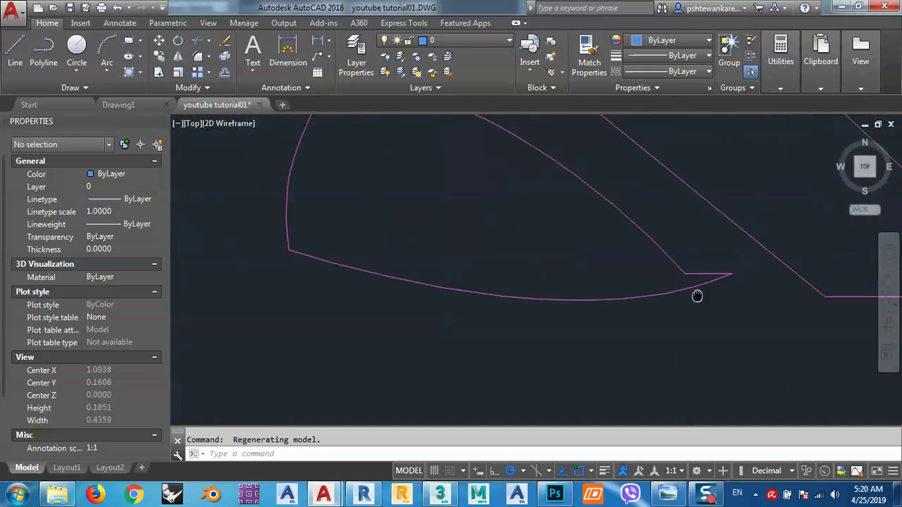
scroll(695, 296, down, 3)
scroll(603, 304, down, 8)
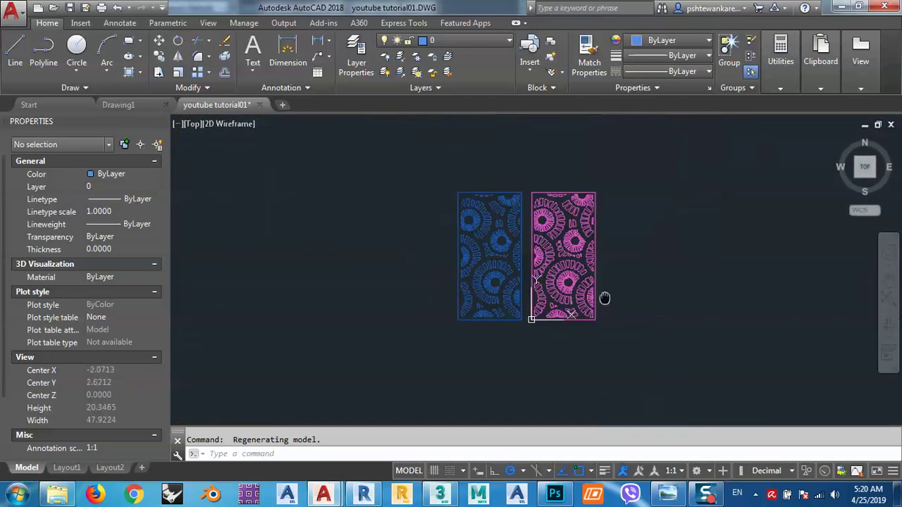
Step: Convert all 222 polylines of the pink pattern, including its frame, into one block named ds
scroll(529, 211, up, 2)
click(528, 170)
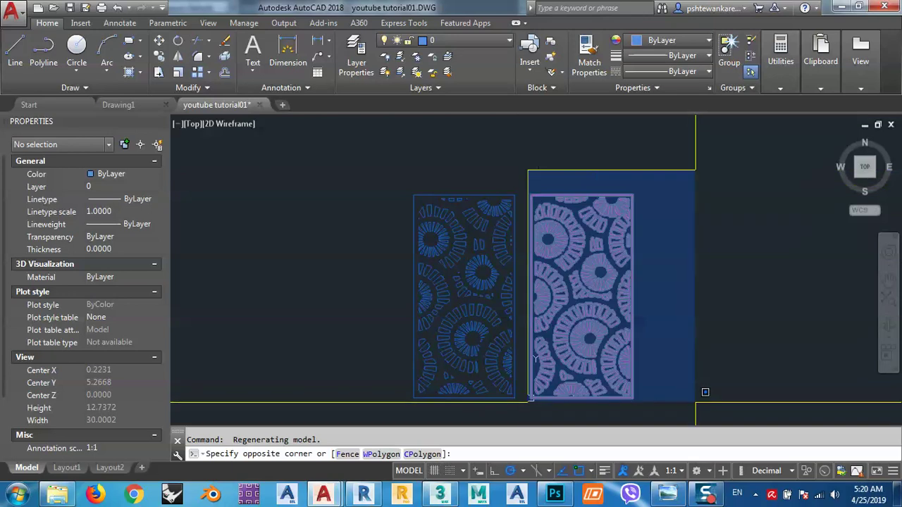
click(702, 400)
drag(710, 378, 652, 332)
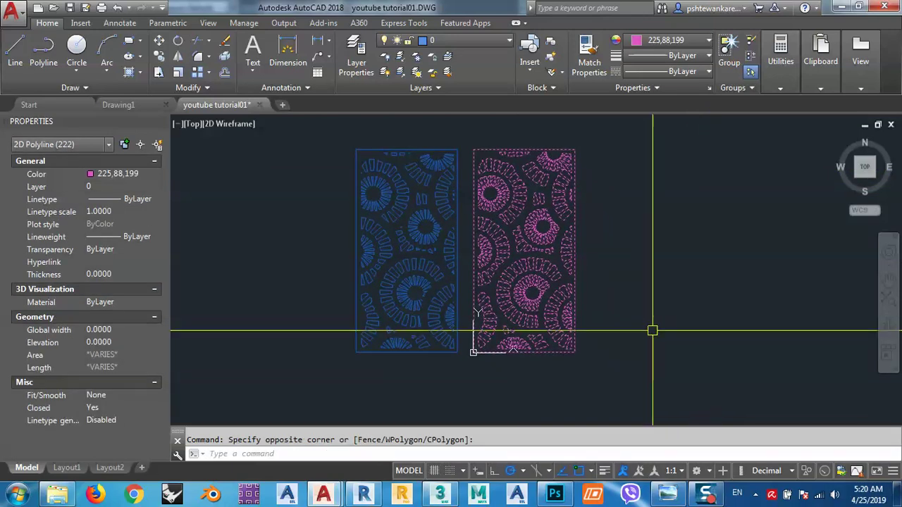
key(Return)
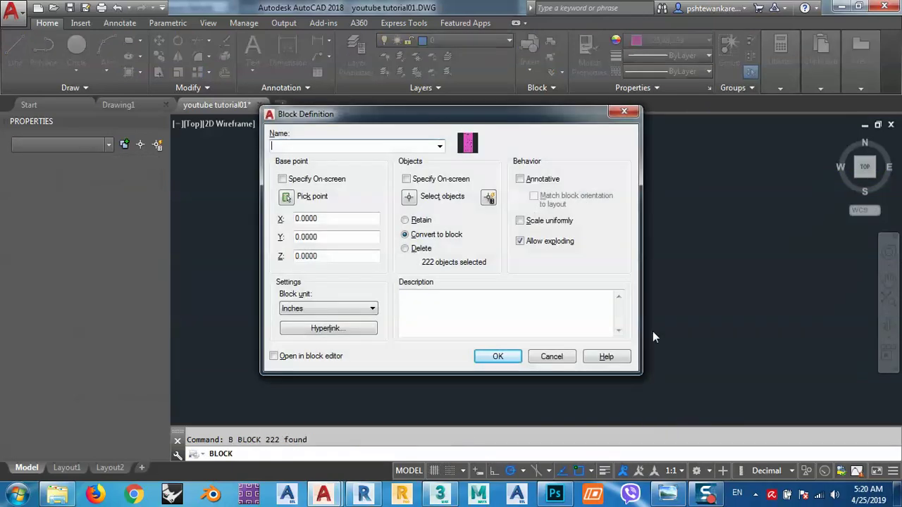
click(507, 357)
Step: Move the pink block onto the blue pattern, snapping its frame's lower-right corner to the blue frame's lower-right corner
scroll(544, 362, up, 5)
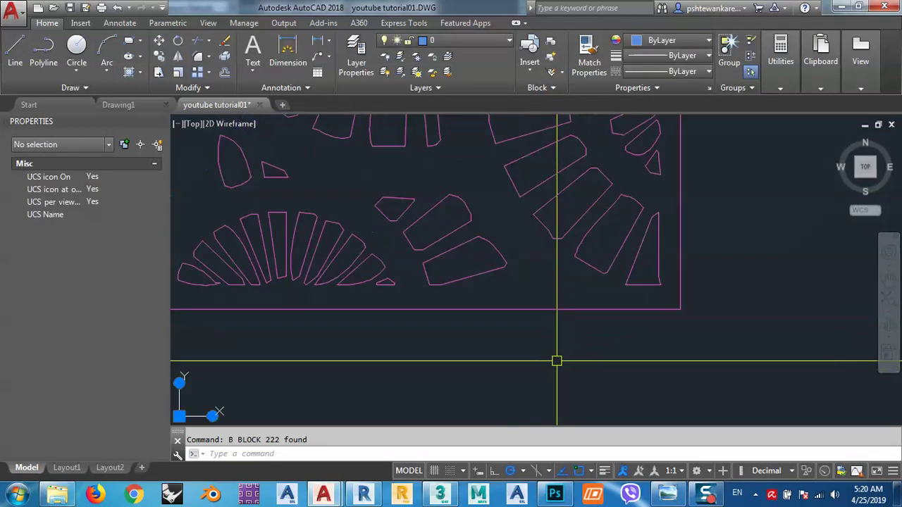
click(609, 364)
click(539, 312)
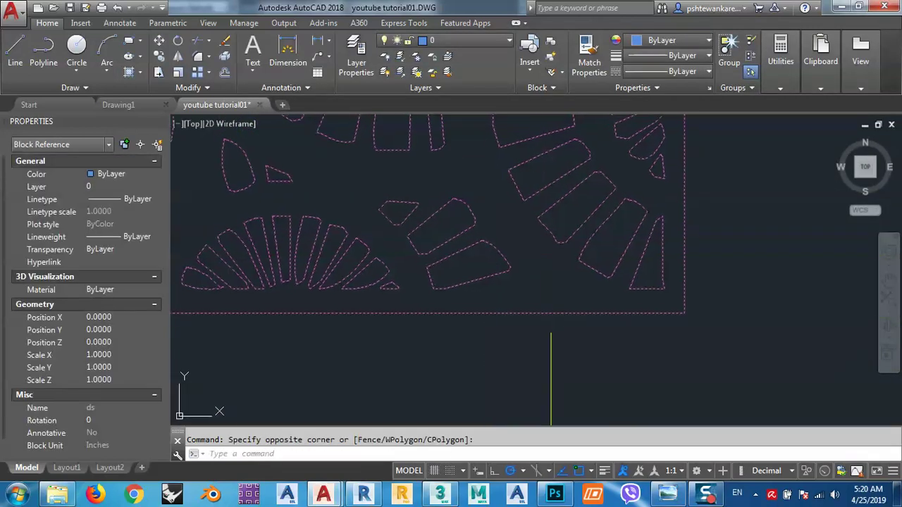
scroll(551, 367, down, 1)
text(m)
key(Return)
click(684, 311)
scroll(775, 272, down, 2)
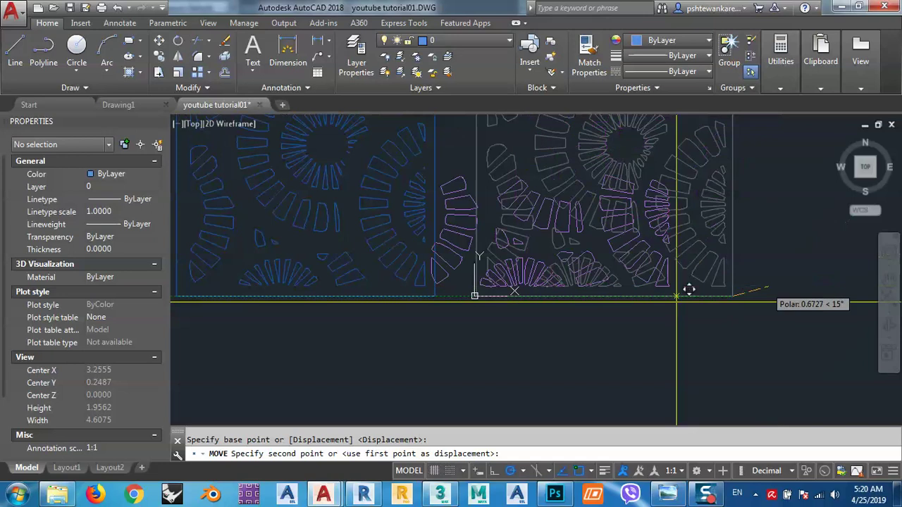
scroll(444, 280, up, 4)
click(480, 274)
scroll(507, 310, down, 4)
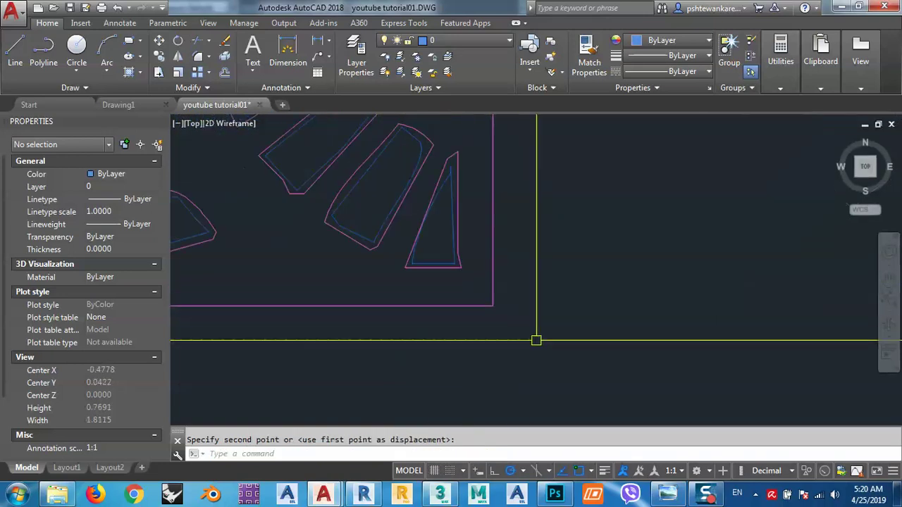
Step: Examine the overlaid patterns up close, comparing the pink and blue outlines of the petals, small pieces and rounded corners
scroll(481, 296, up, 4)
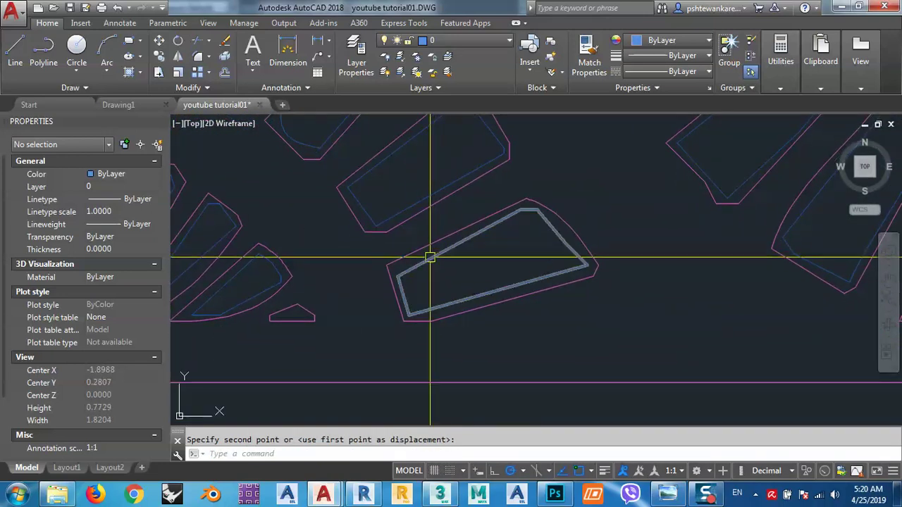
scroll(502, 263, down, 4)
scroll(383, 284, up, 5)
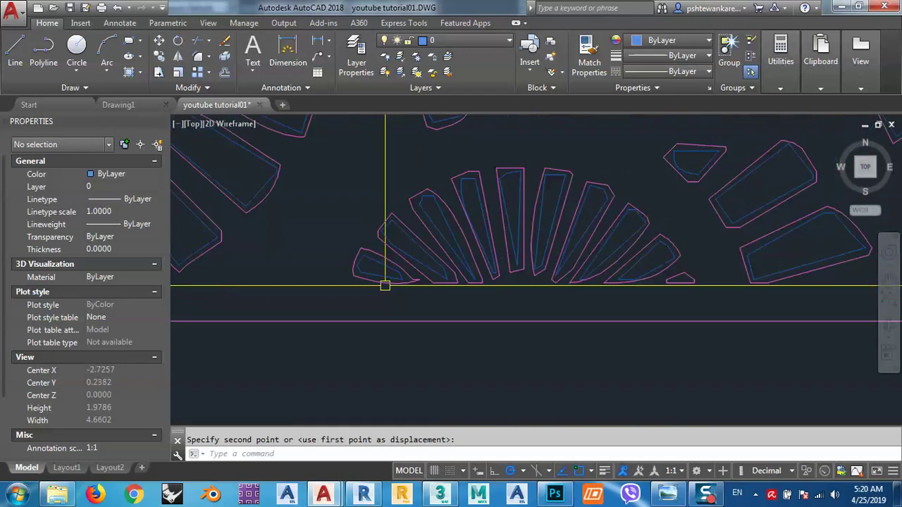
scroll(486, 265, down, 6)
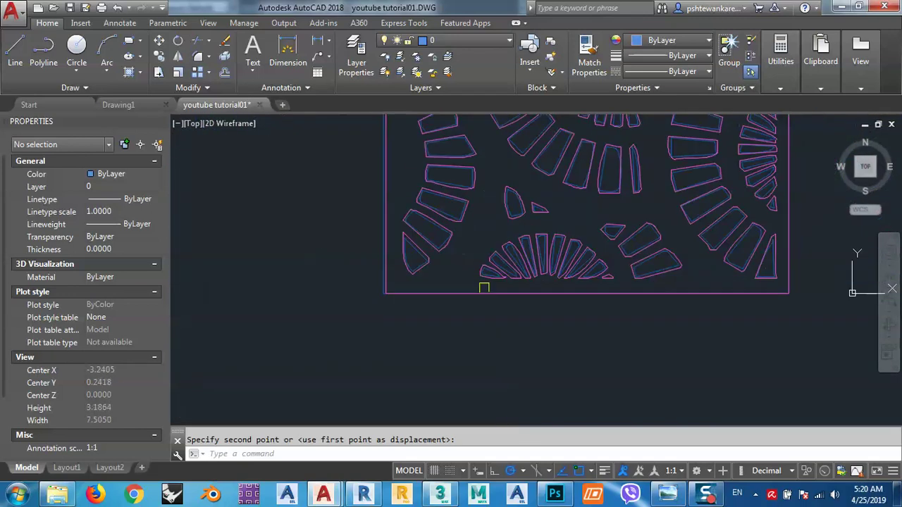
drag(433, 286, 433, 374)
scroll(423, 360, up, 5)
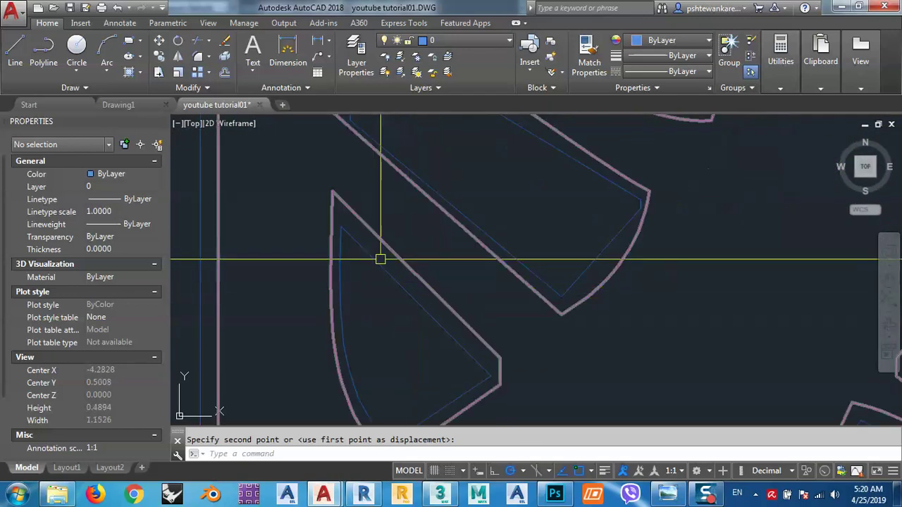
drag(442, 300, 411, 236)
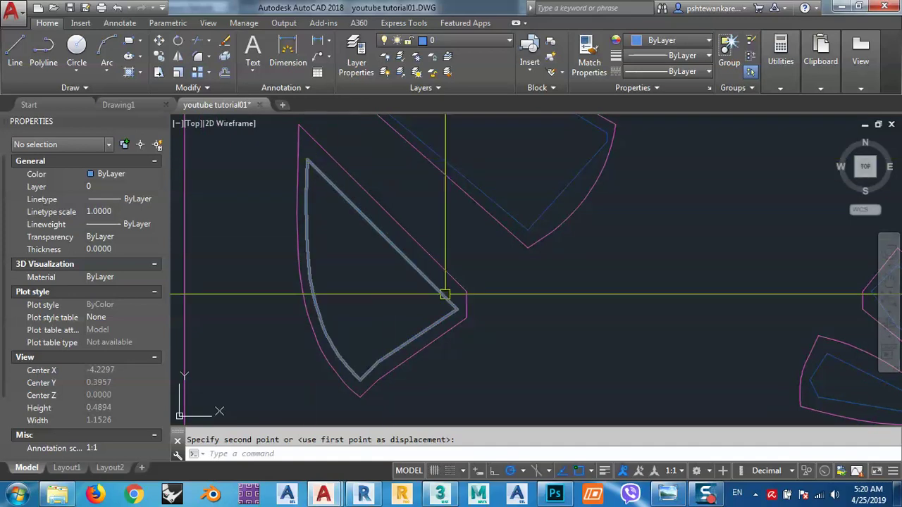
scroll(472, 283, down, 6)
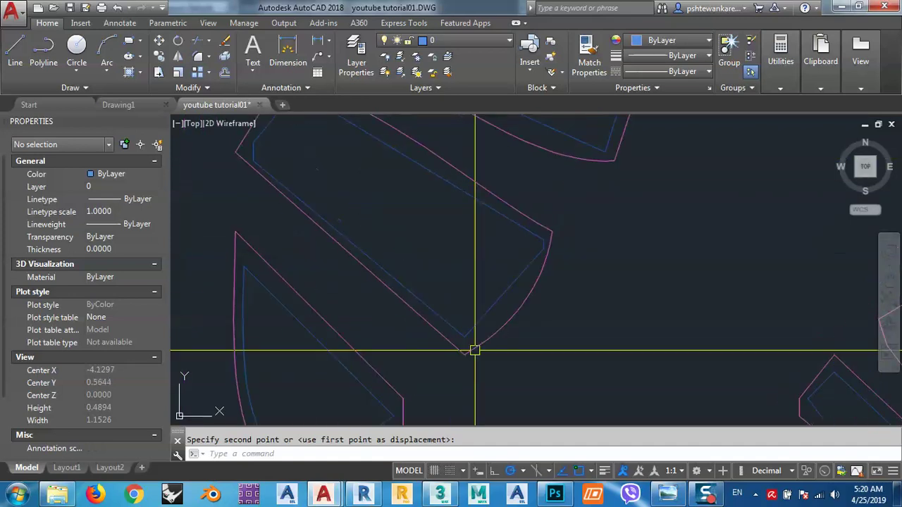
mouse_move(489, 282)
mouse_down()
mouse_move(540, 264)
mouse_move(479, 263)
mouse_up()
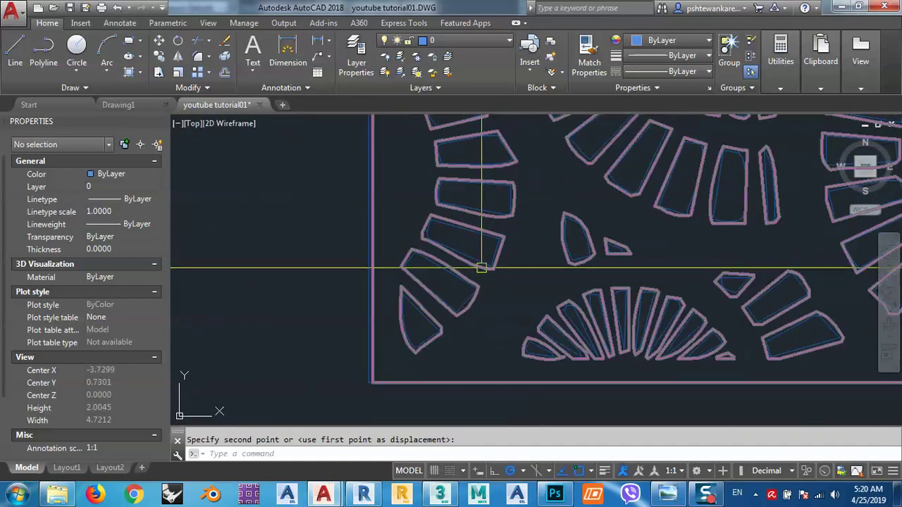
scroll(461, 274, up, 6)
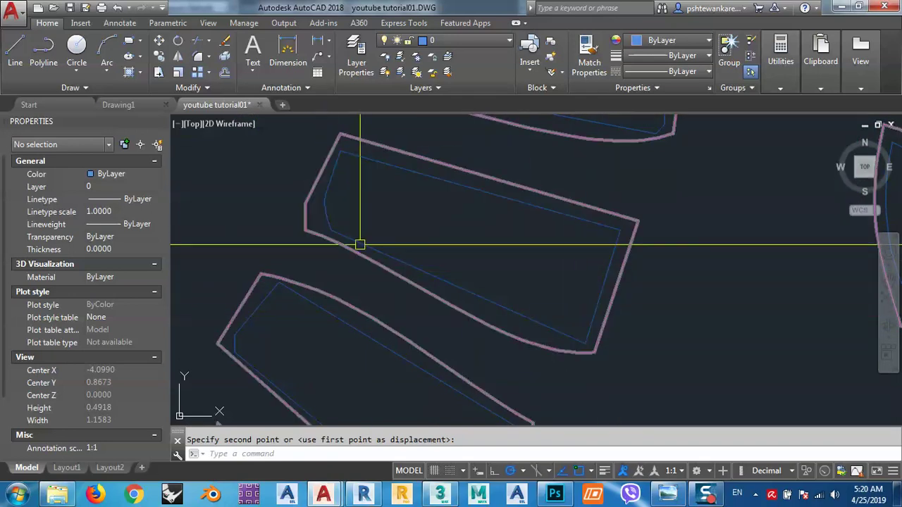
drag(342, 165, 520, 256)
drag(430, 290, 395, 308)
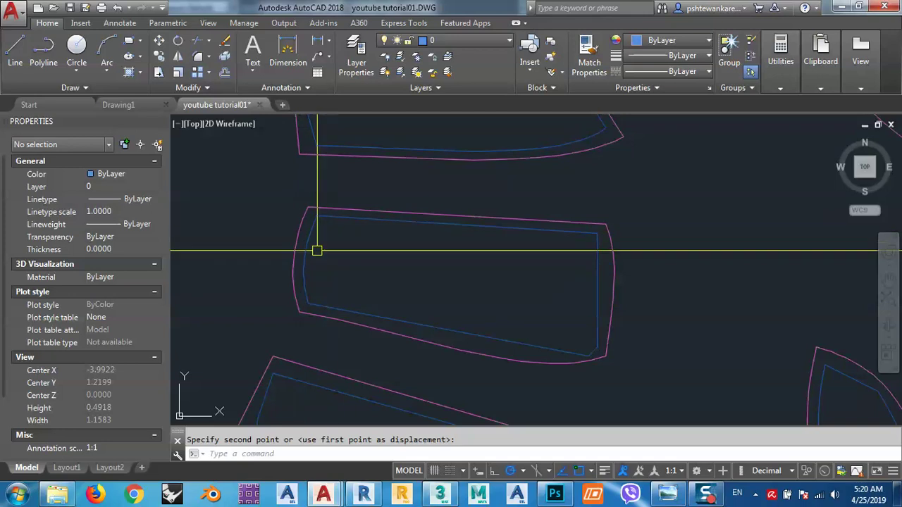
scroll(592, 359, up, 4)
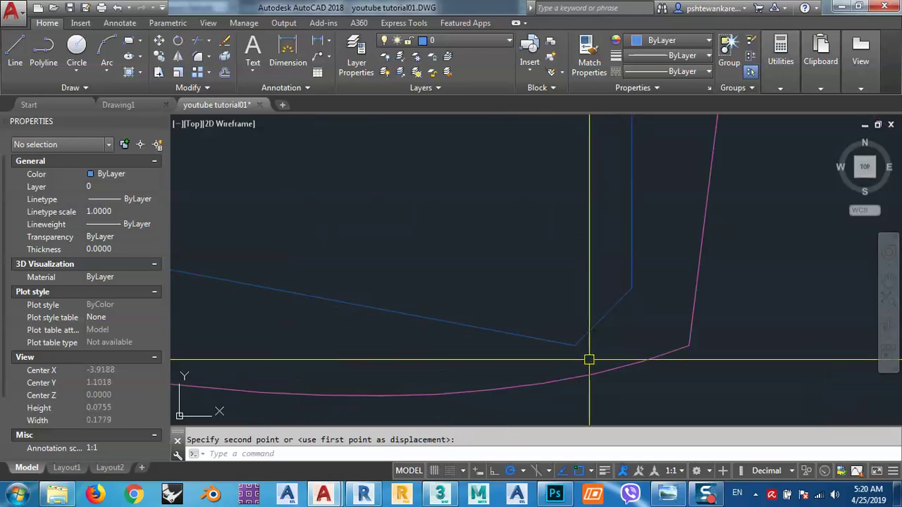
scroll(589, 360, down, 12)
scroll(584, 360, down, 9)
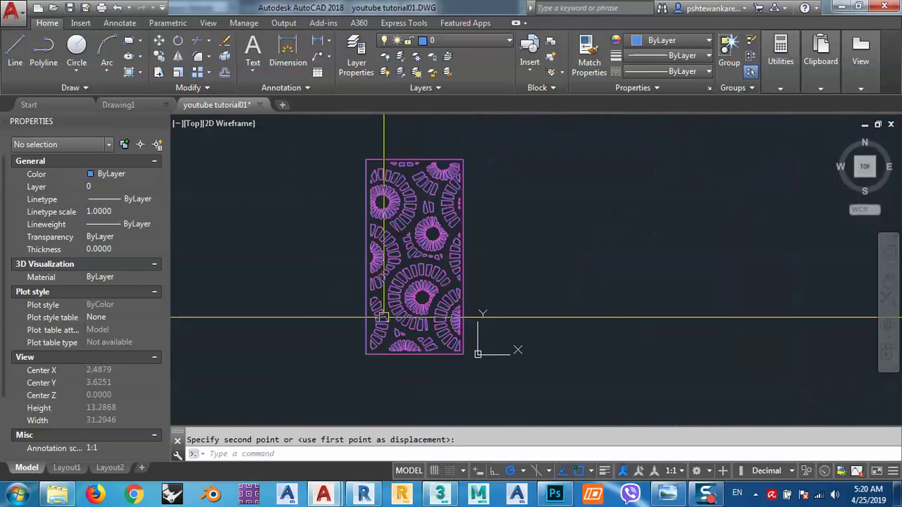
Step: Move the pink block horizontally in the positive X direction, clear of the blue pattern, so both stand side by side with a gap
scroll(373, 147, up, 6)
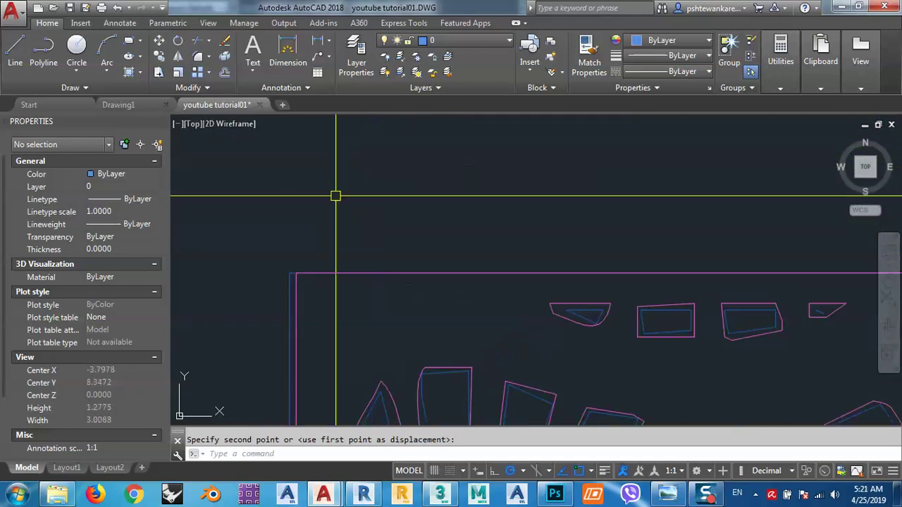
click(297, 287)
scroll(284, 260, down, 3)
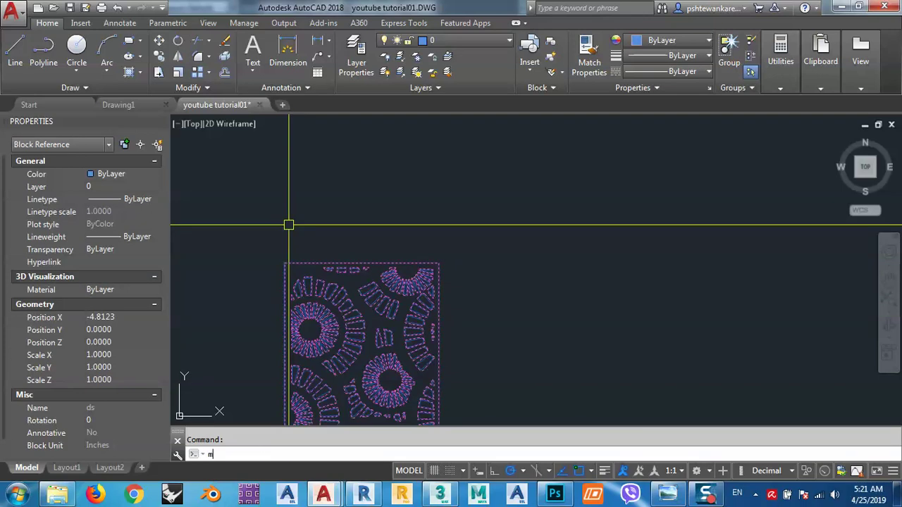
key(Return)
click(283, 208)
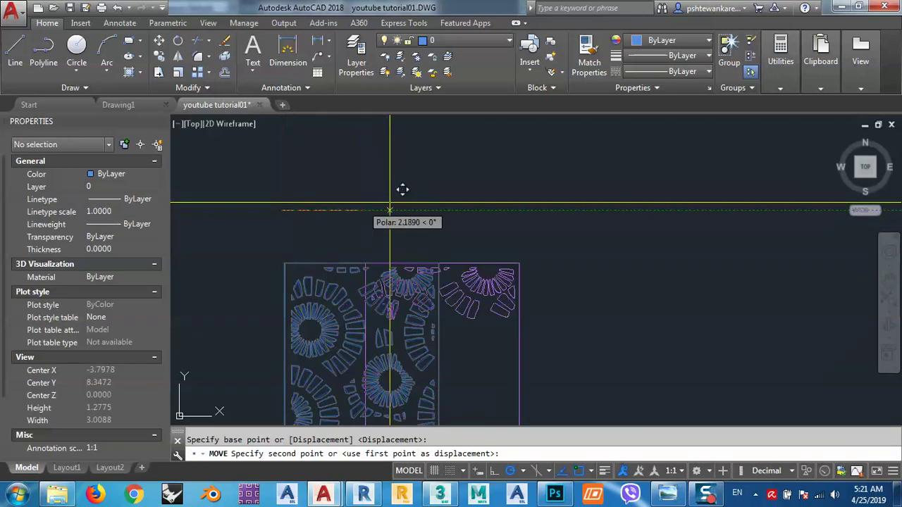
scroll(496, 194, down, 2)
click(489, 191)
scroll(479, 306, up, 2)
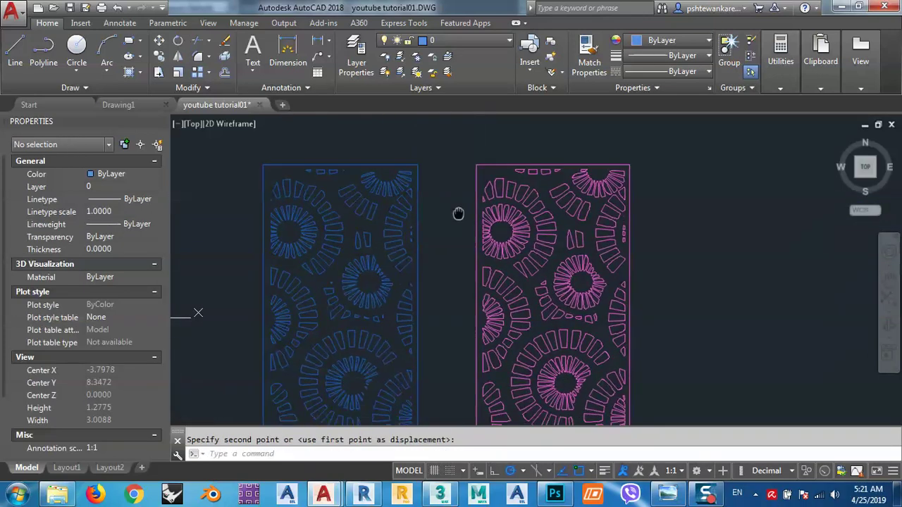
scroll(455, 233, down, 4)
scroll(445, 267, up, 2)
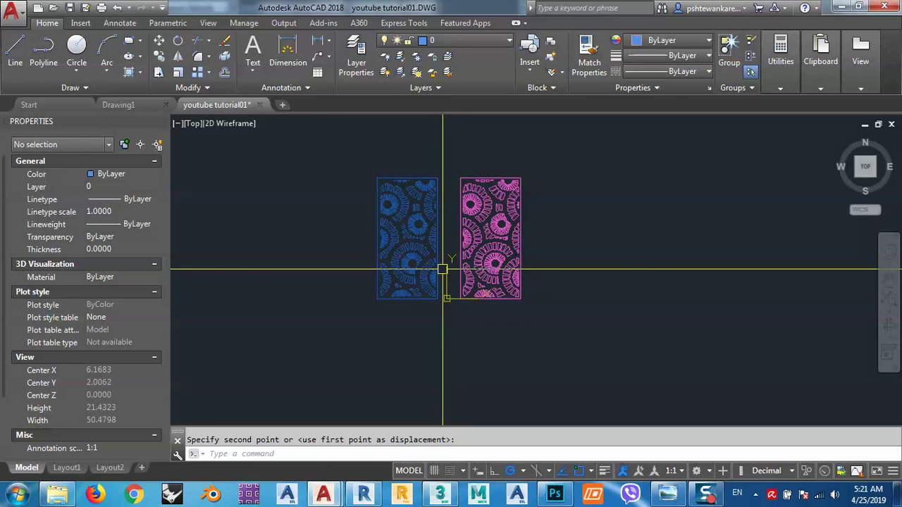